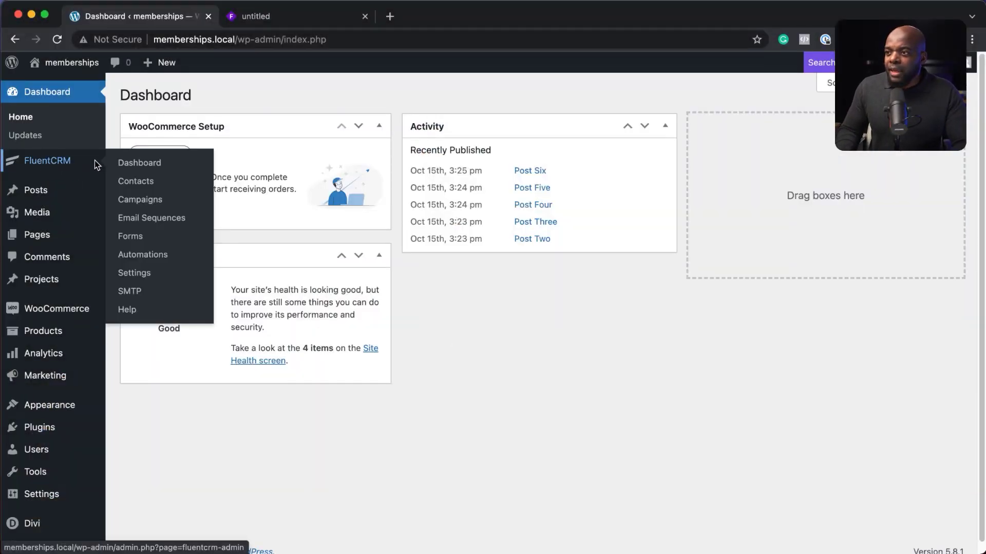
- Open WooCommerce's All Products list showing Hublot Watch ($899) and VIP MEMBER ($299)
{"action": "mouse_move", "coordinate": [51, 333]}
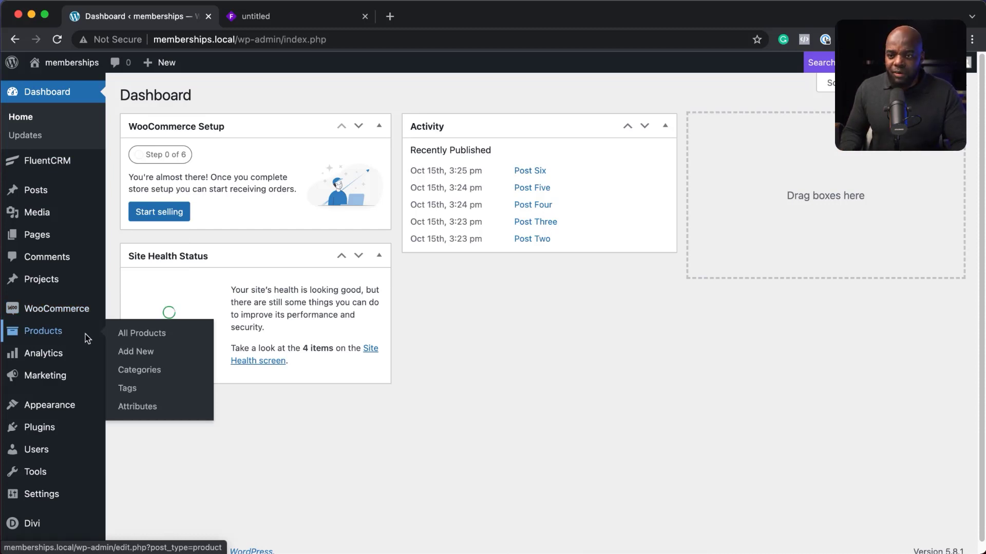
{"action": "left_click", "coordinate": [152, 338]}
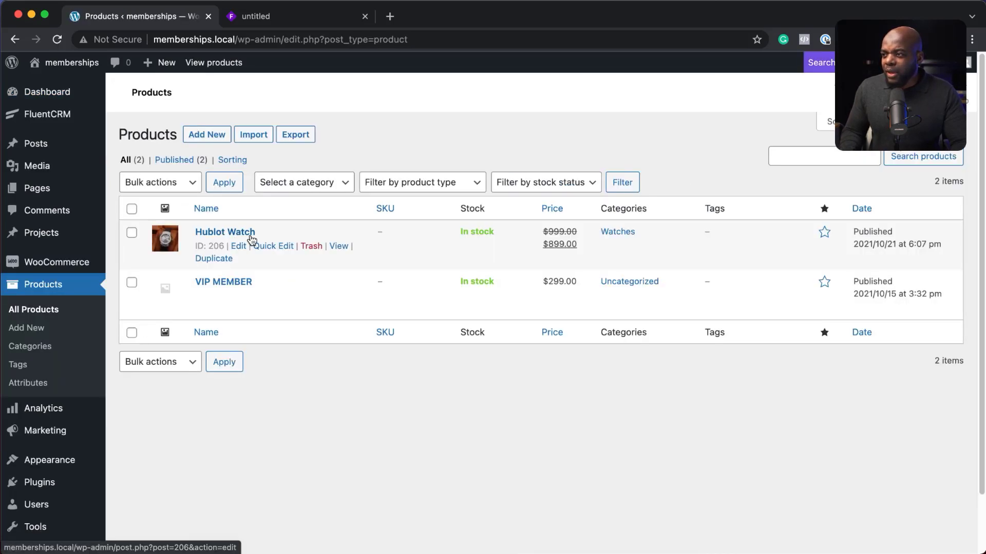
{"action": "mouse_move", "coordinate": [206, 290]}
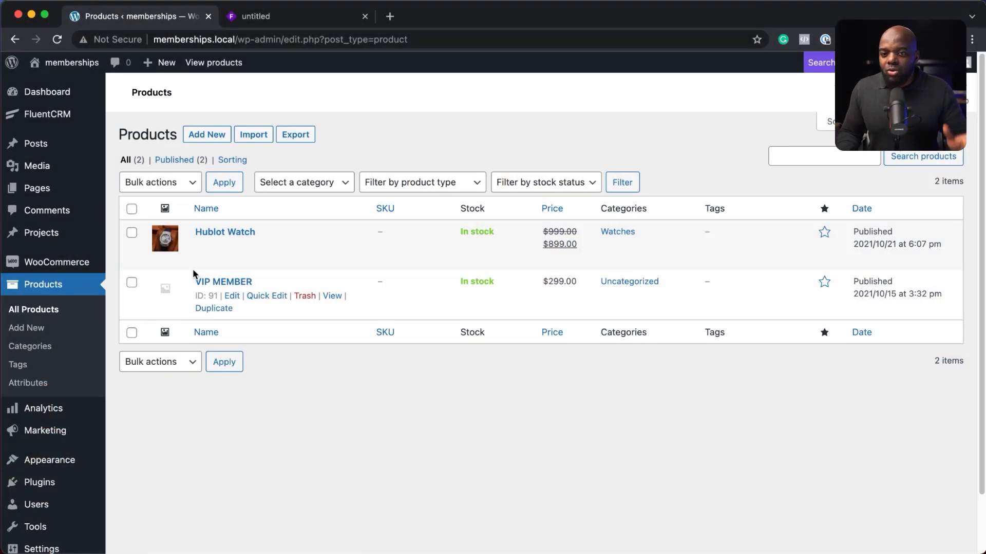
- Go to FluentCRM's contact tags page and create a tag titled customers
{"action": "mouse_move", "coordinate": [19, 110]}
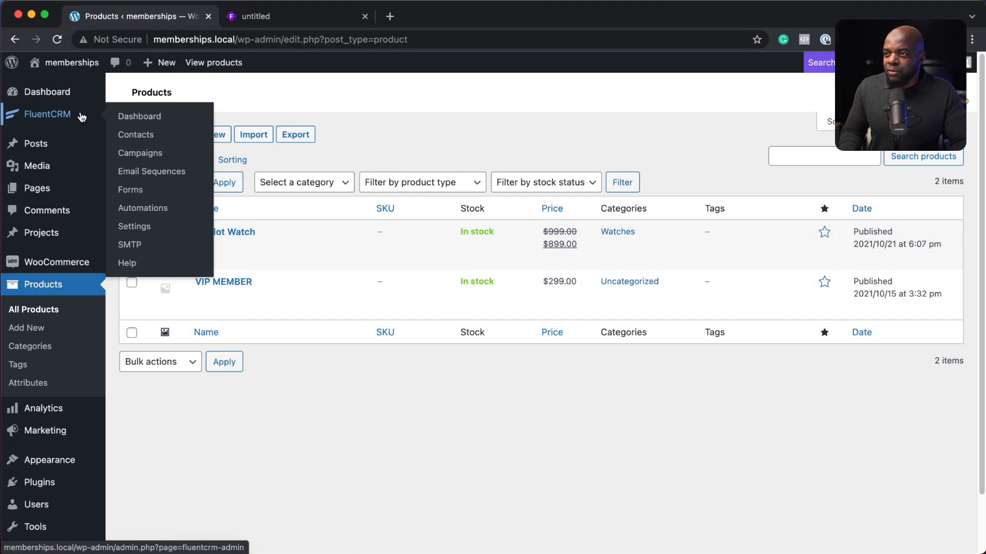
{"action": "left_click", "coordinate": [130, 119]}
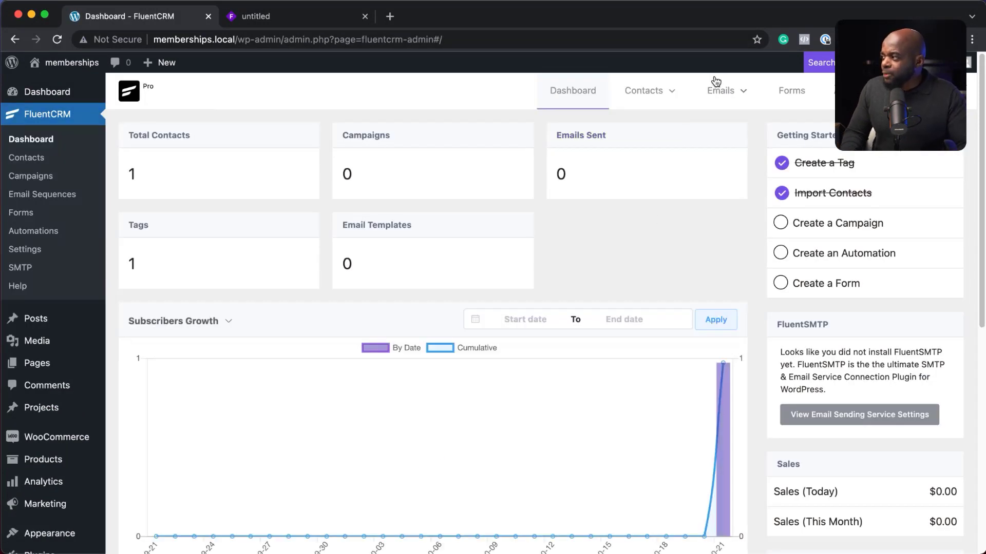
{"action": "mouse_move", "coordinate": [670, 88]}
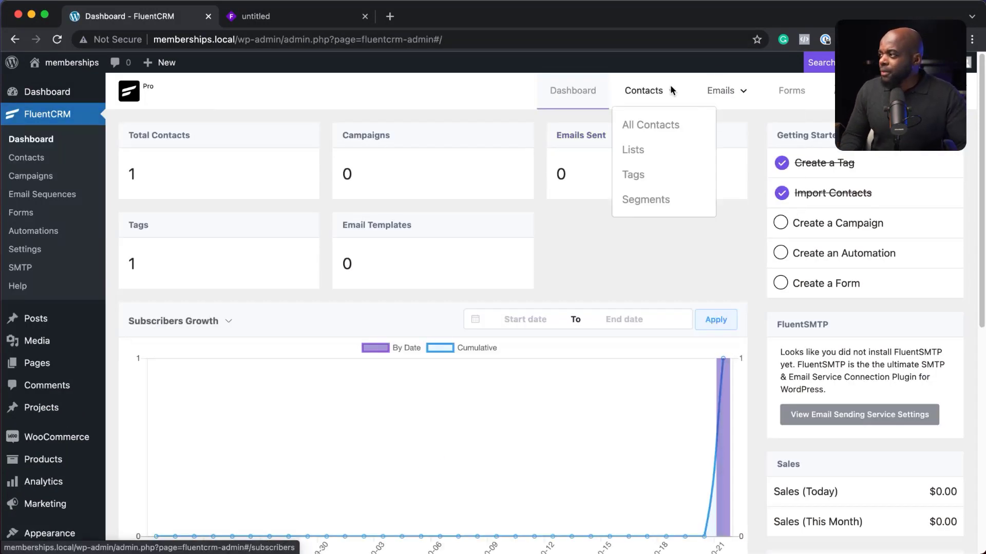
{"action": "left_click", "coordinate": [637, 177]}
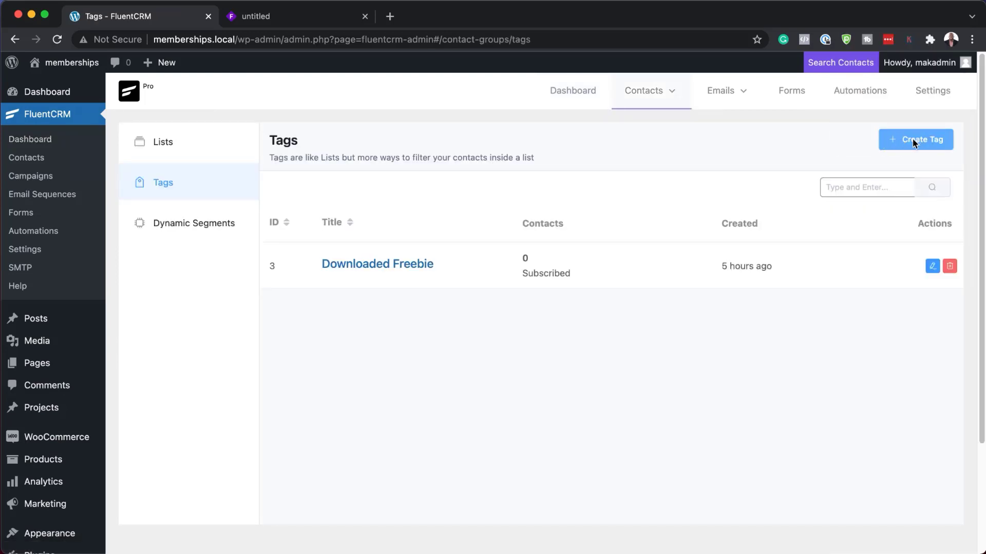
{"action": "left_click", "coordinate": [921, 144]}
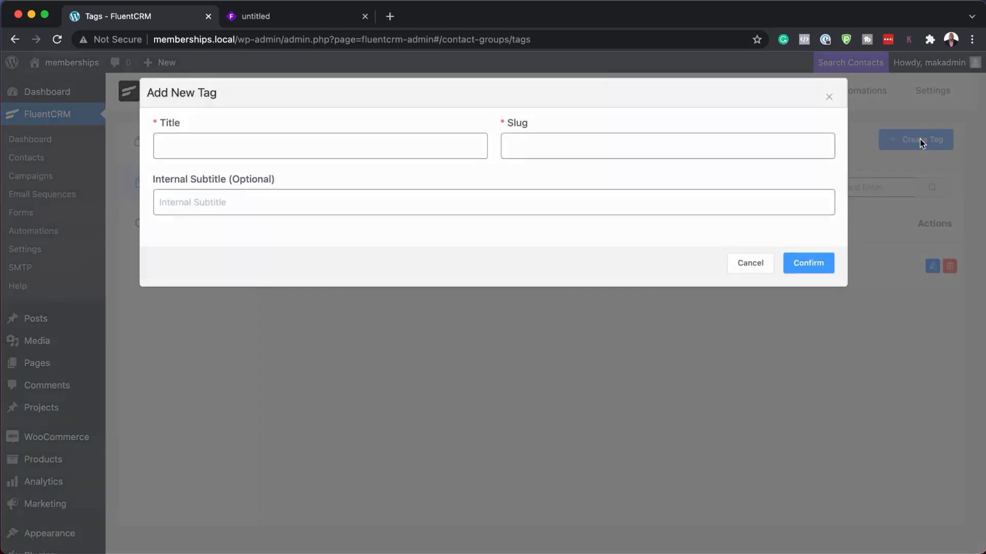
{"action": "left_click", "coordinate": [368, 151]}
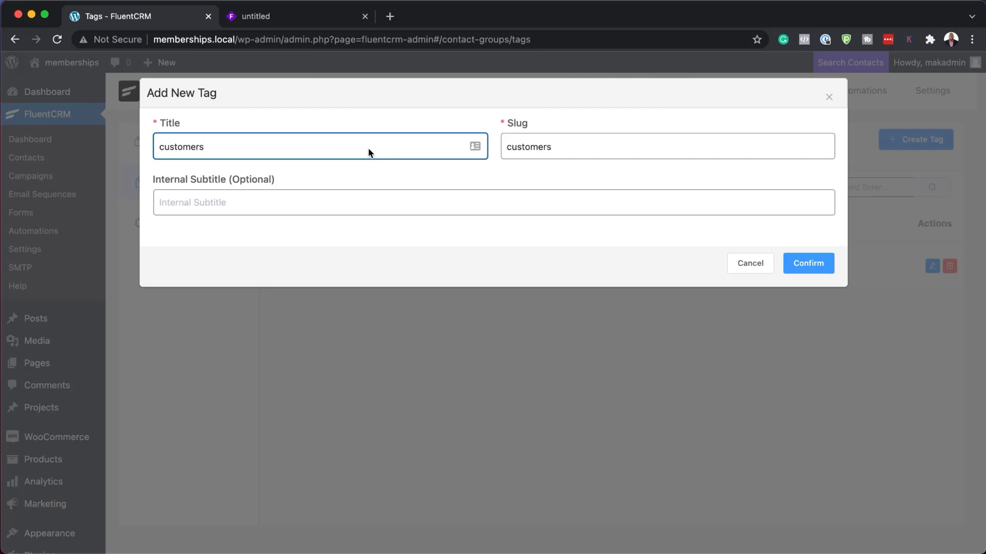
{"action": "left_click", "coordinate": [821, 271]}
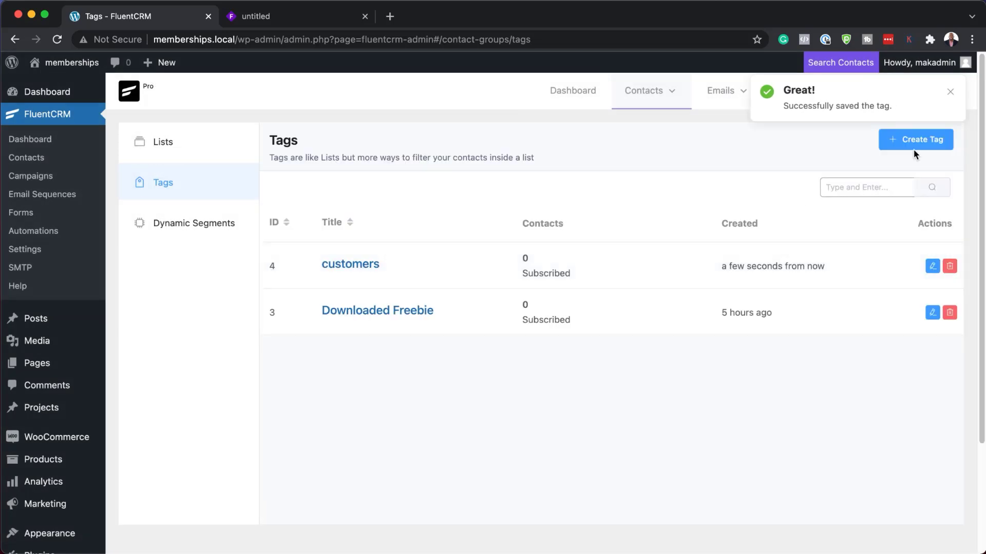
- Create a second contact tag titled refunded
{"action": "left_click", "coordinate": [914, 143]}
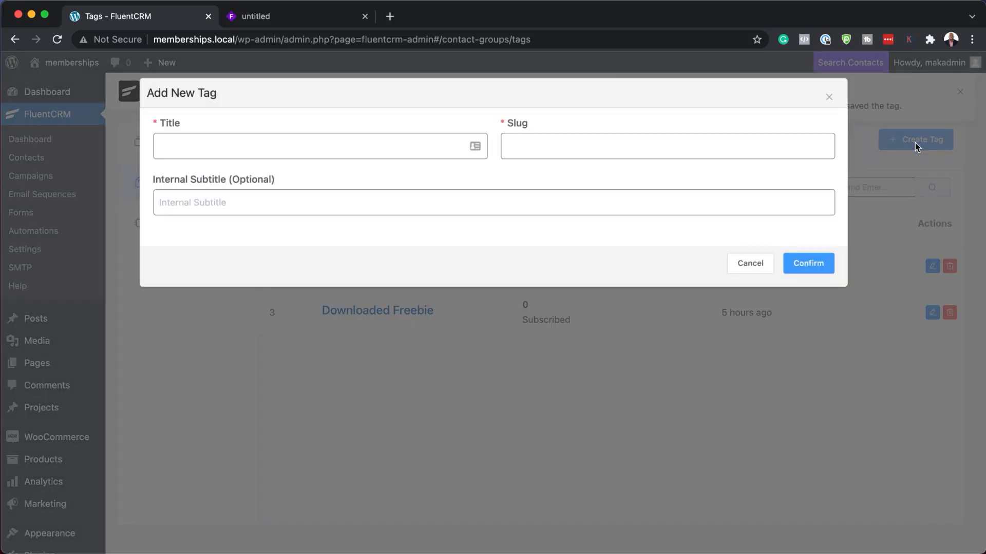
{"action": "left_click", "coordinate": [394, 151]}
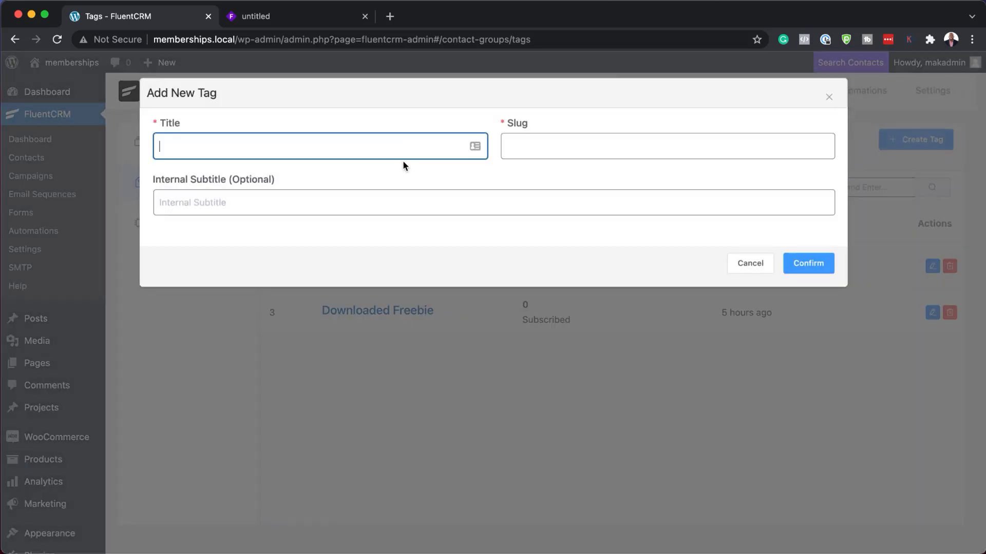
{"action": "type", "text": "refunded"}
{"action": "left_click", "coordinate": [802, 268]}
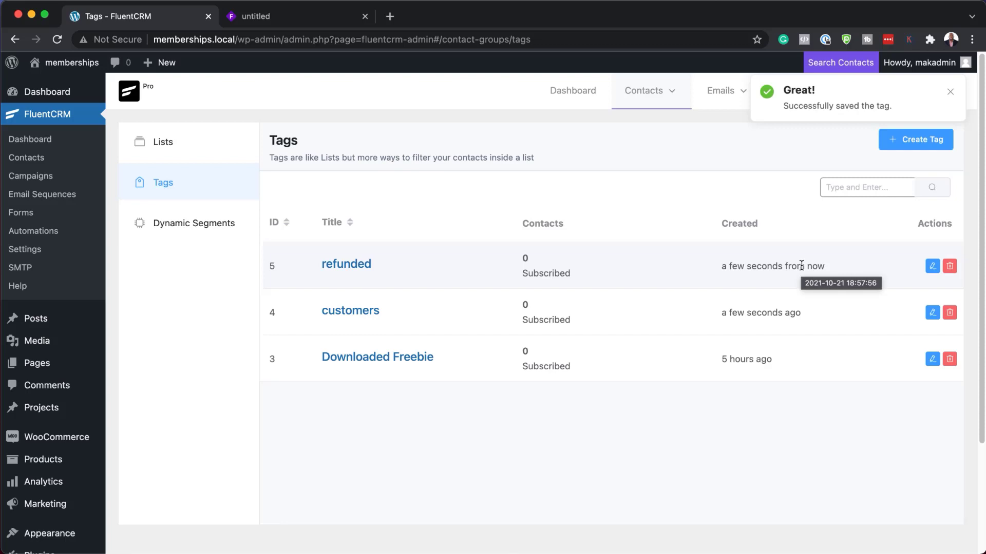
{"action": "mouse_move", "coordinate": [67, 341]}
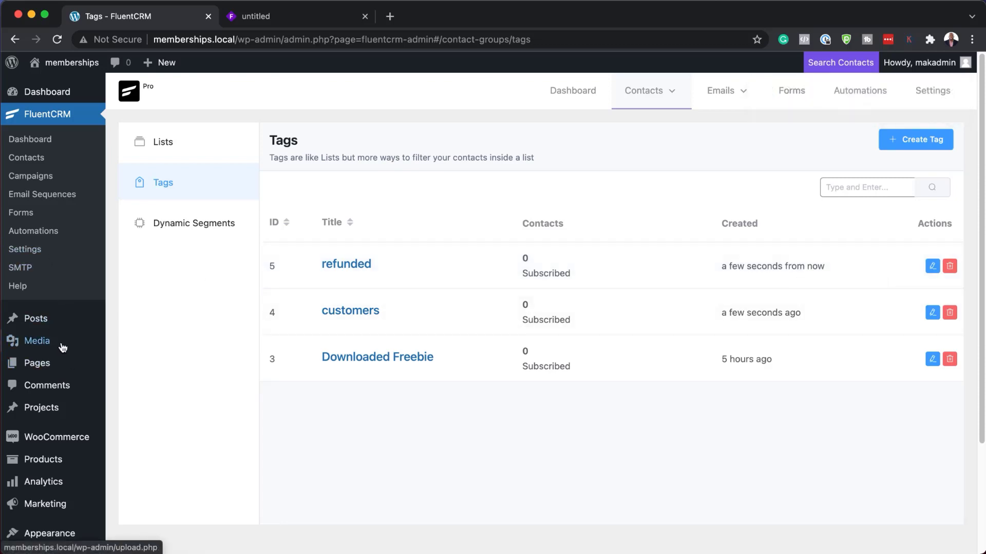
- Open Hublot Watch's Edit Product page and scroll down to the Product data box
{"action": "scroll", "coordinate": [66, 353], "scroll_direction": "down", "scroll_amount": 2}
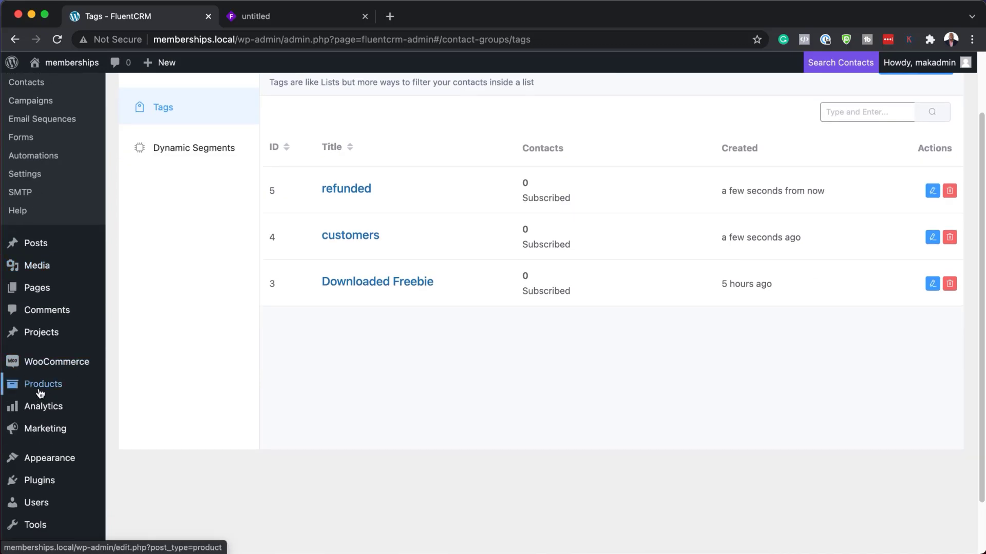
{"action": "mouse_move", "coordinate": [50, 390]}
{"action": "left_click", "coordinate": [154, 391]}
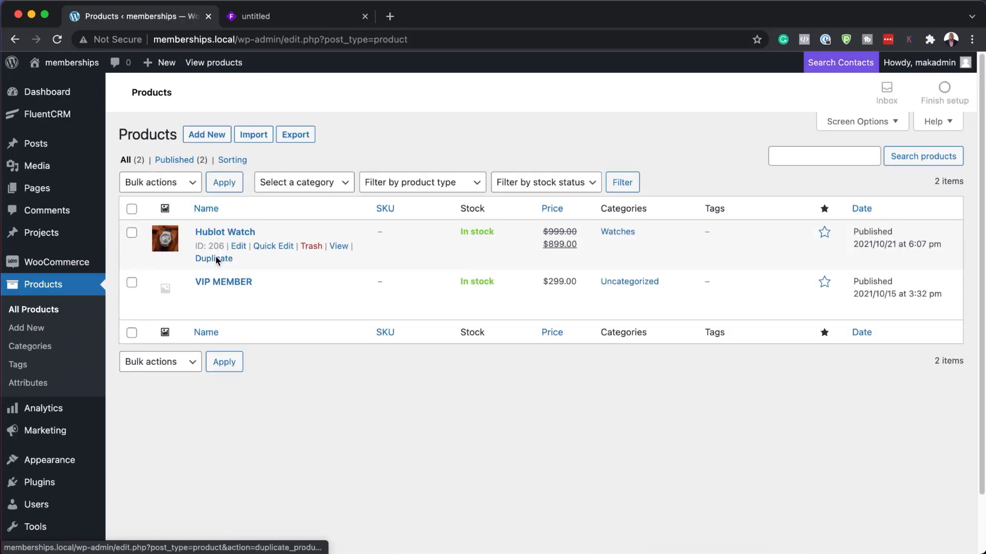
{"action": "left_click", "coordinate": [238, 247]}
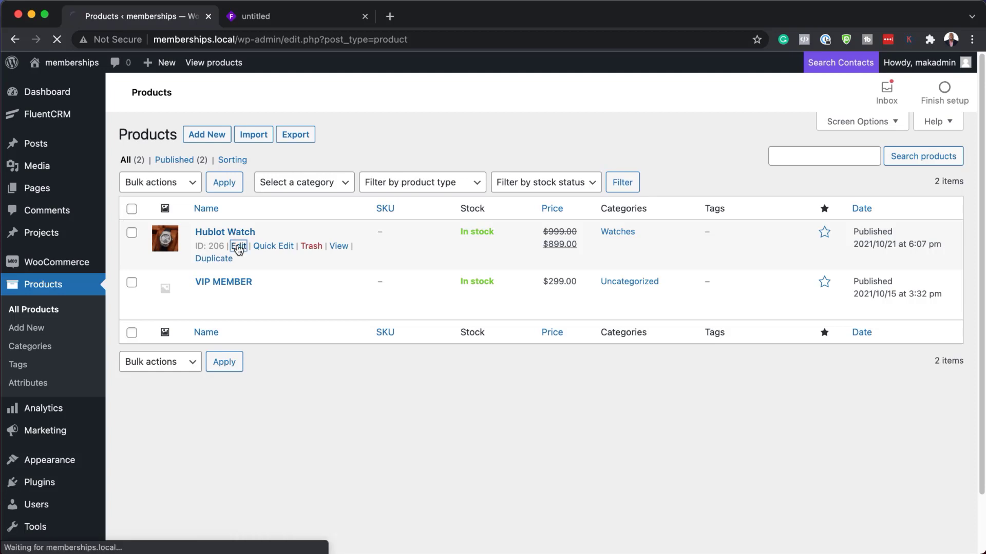
{"action": "scroll", "coordinate": [310, 330], "scroll_direction": "down", "scroll_amount": 3}
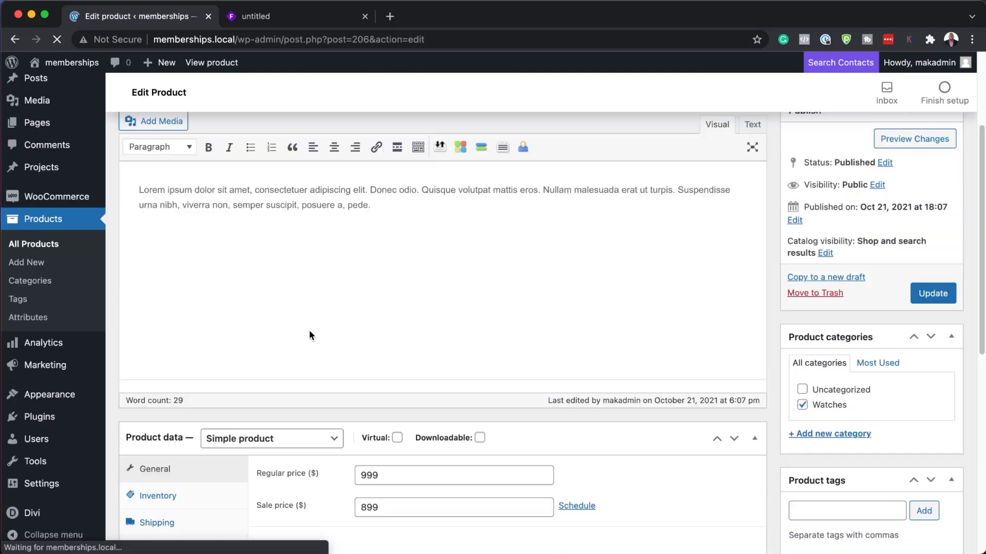
{"action": "scroll", "coordinate": [309, 330], "scroll_direction": "down", "scroll_amount": 5}
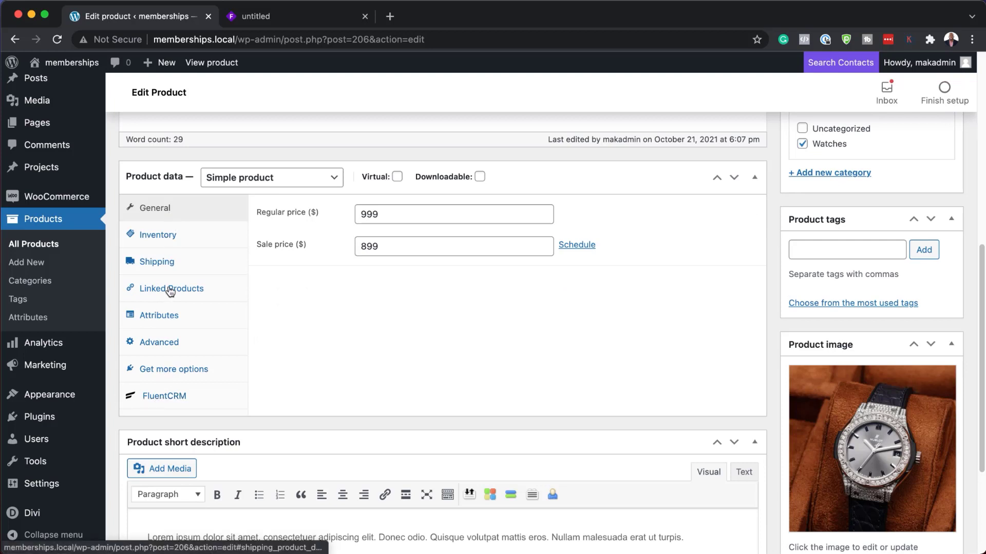
- In Hublot Watch's FluentCRM tab, add customers on purchase; on refund add refunded, remove customers
{"action": "left_click", "coordinate": [176, 396]}
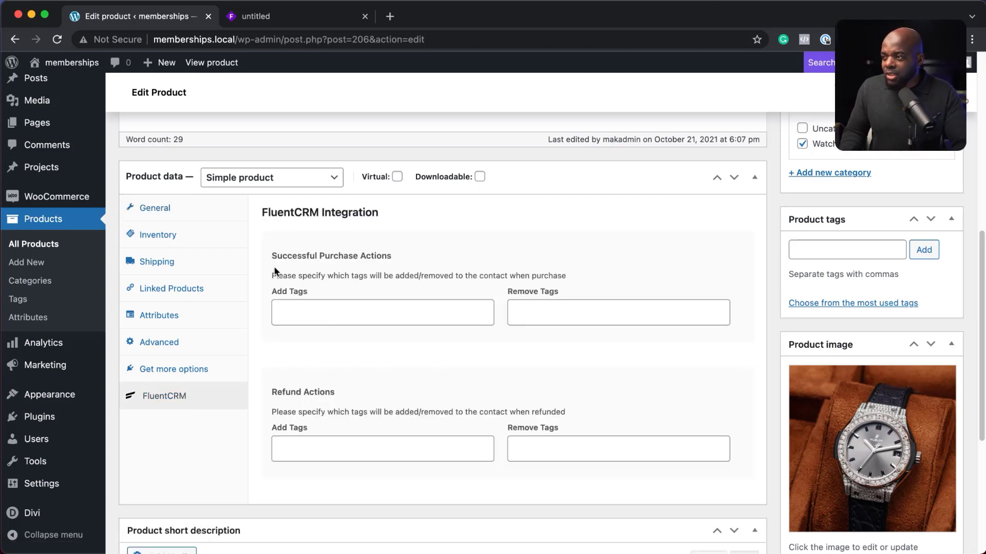
{"action": "left_click", "coordinate": [341, 310]}
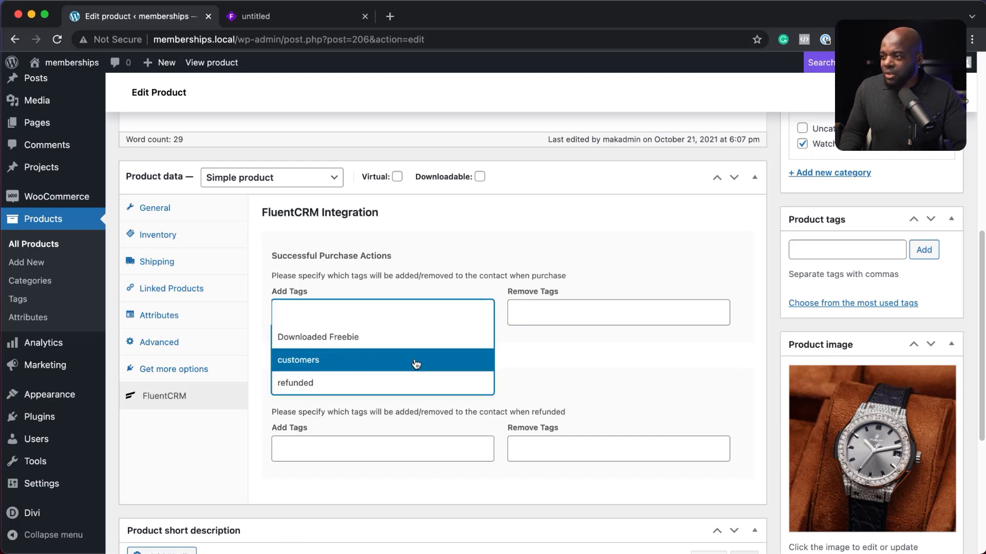
{"action": "left_click", "coordinate": [325, 364]}
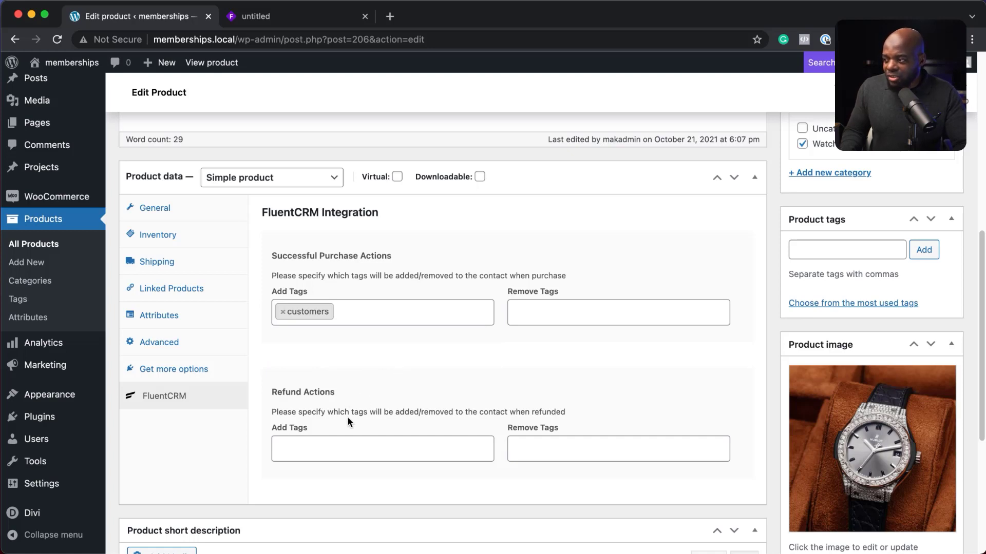
{"action": "left_click", "coordinate": [321, 448]}
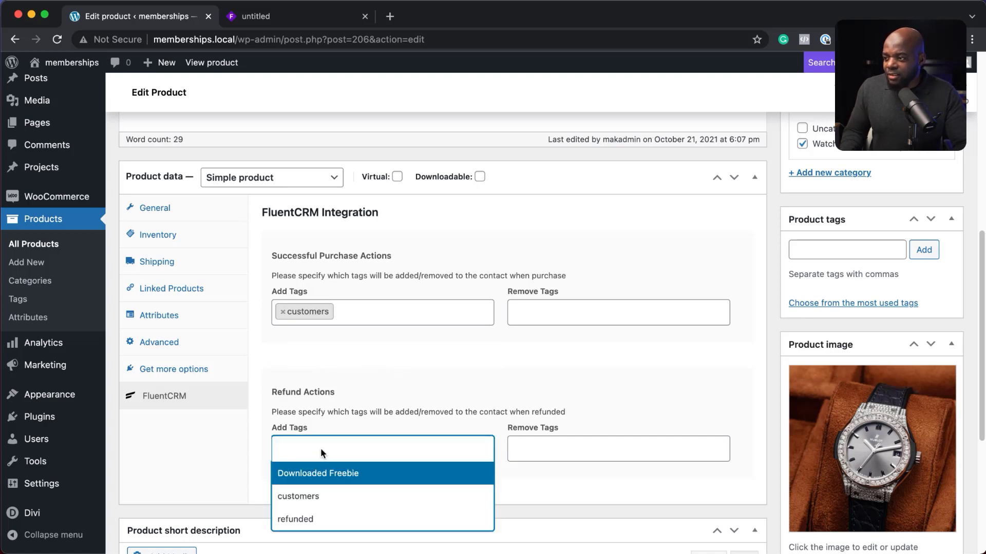
{"action": "left_click", "coordinate": [336, 518]}
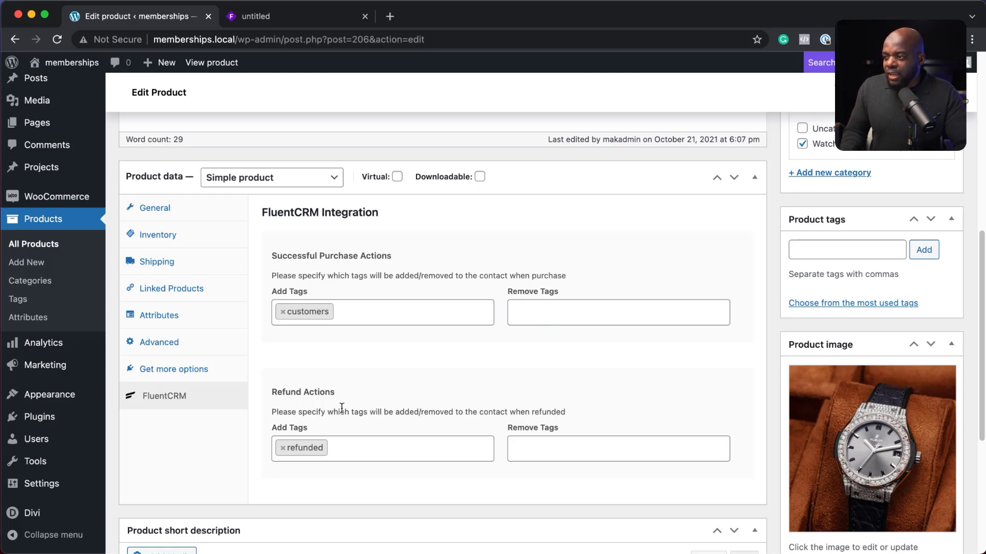
{"action": "left_click", "coordinate": [569, 457]}
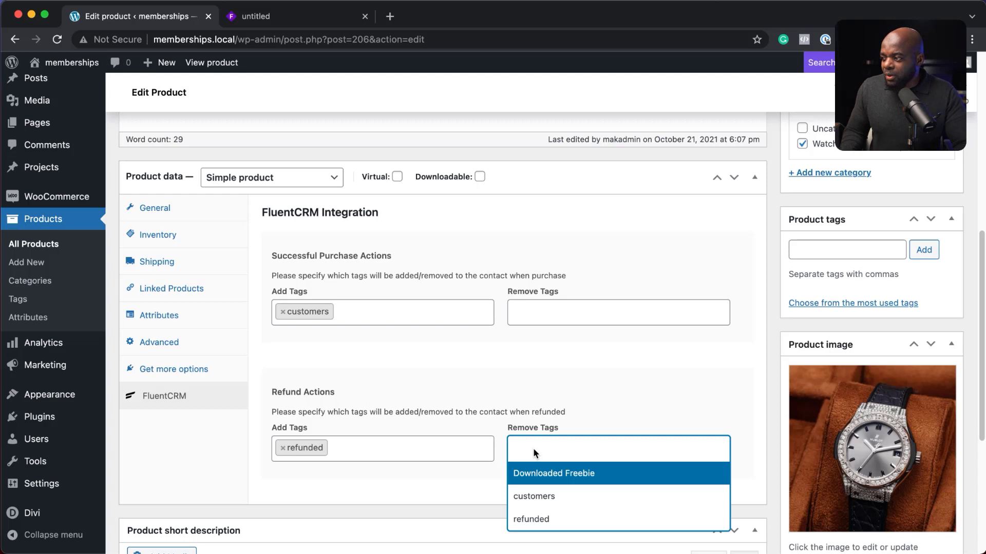
{"action": "left_click", "coordinate": [579, 506]}
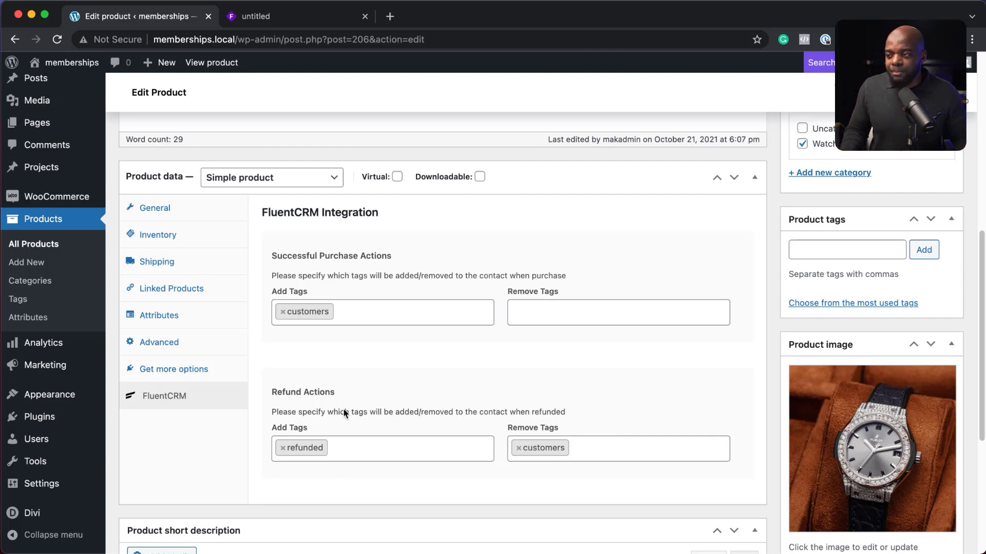
{"action": "scroll", "coordinate": [701, 382], "scroll_direction": "up", "scroll_amount": 4}
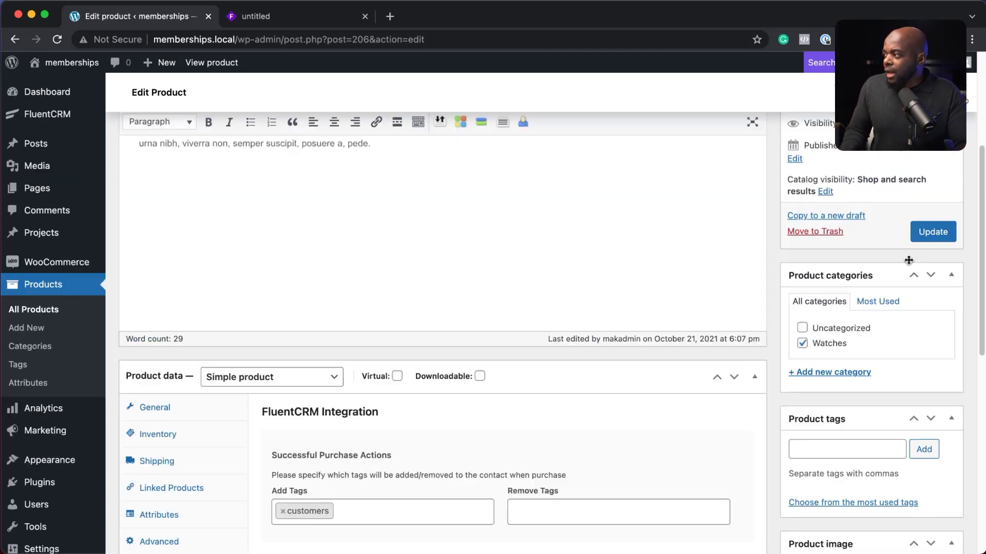
- Update the Hublot Watch product so its FluentCRM tag rules are saved
{"action": "left_click", "coordinate": [939, 235]}
{"action": "scroll", "coordinate": [601, 419], "scroll_direction": "down", "scroll_amount": 5}
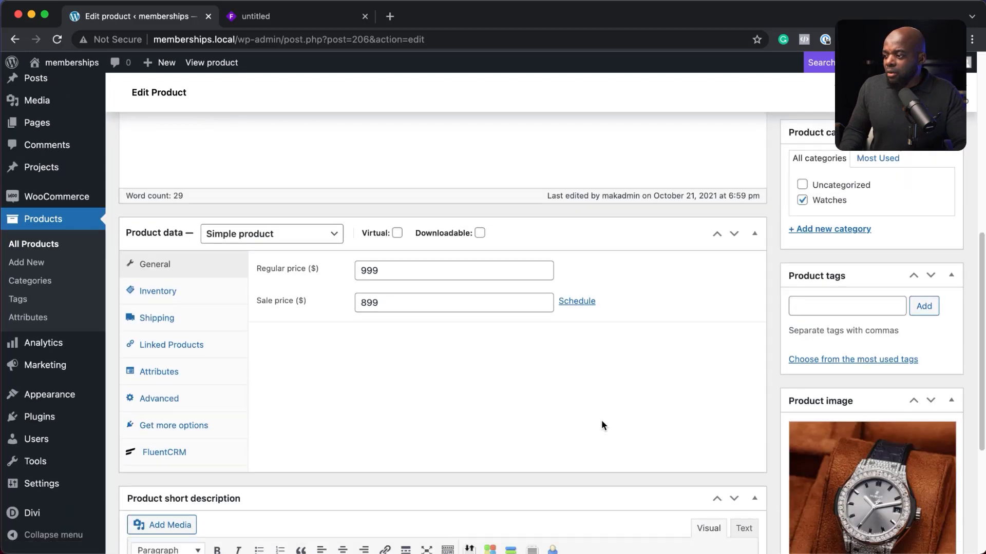
{"action": "scroll", "coordinate": [529, 416], "scroll_direction": "down", "scroll_amount": 2}
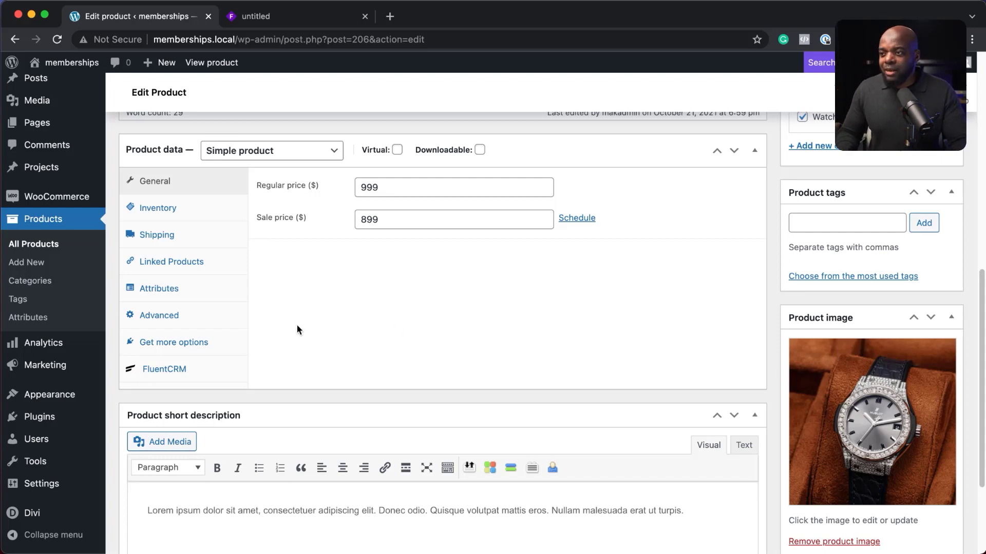
{"action": "scroll", "coordinate": [106, 205], "scroll_direction": "up", "scroll_amount": 10}
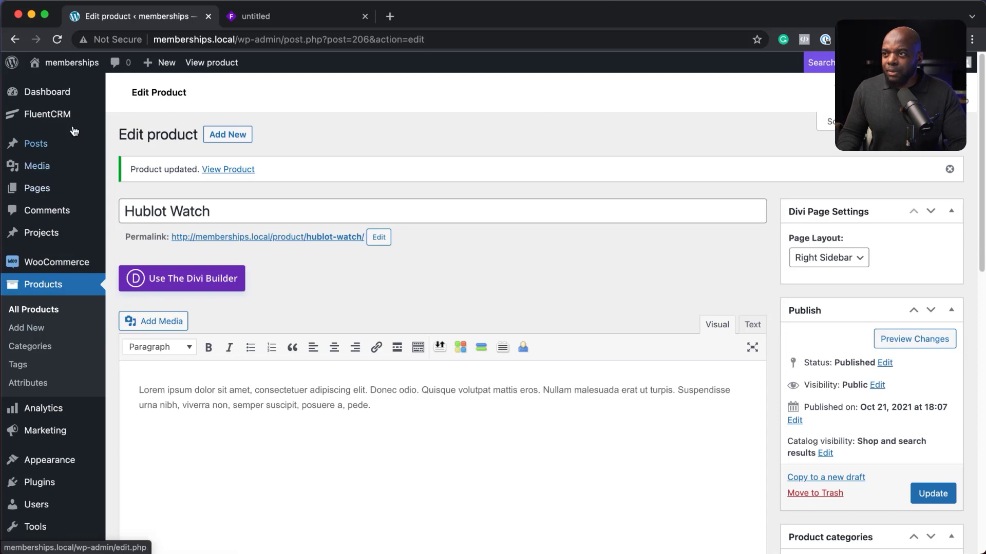
{"action": "mouse_move", "coordinate": [62, 115]}
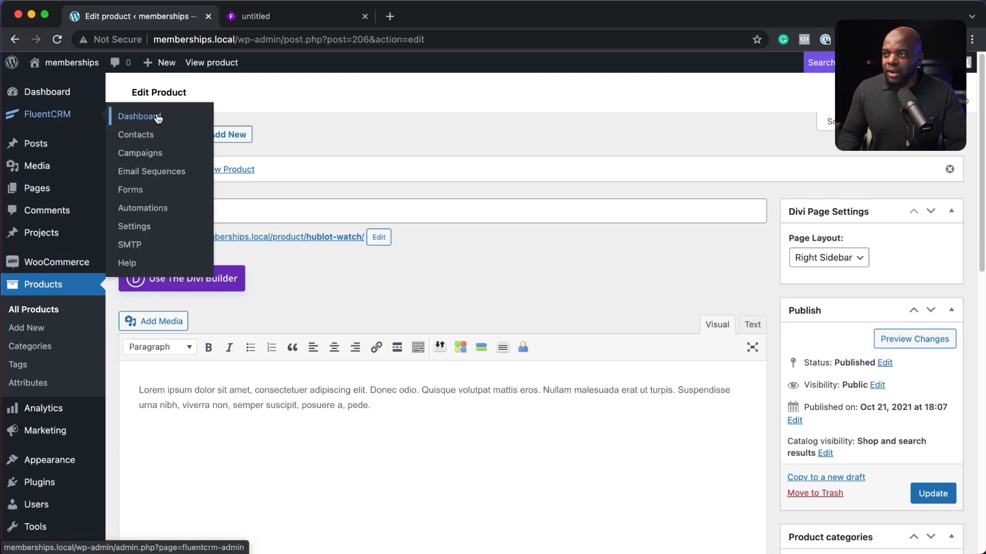
- Create a FluentCRM automation named Refunded with the WooCommerce Order Refunded trigger and save it
{"action": "left_click", "coordinate": [155, 214]}
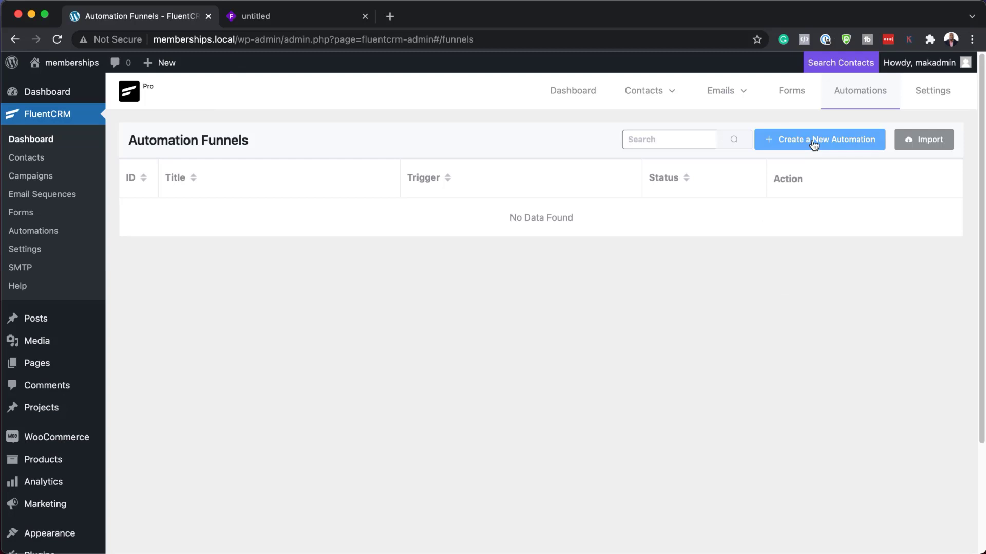
{"action": "left_click", "coordinate": [814, 145]}
{"action": "left_click", "coordinate": [264, 145]}
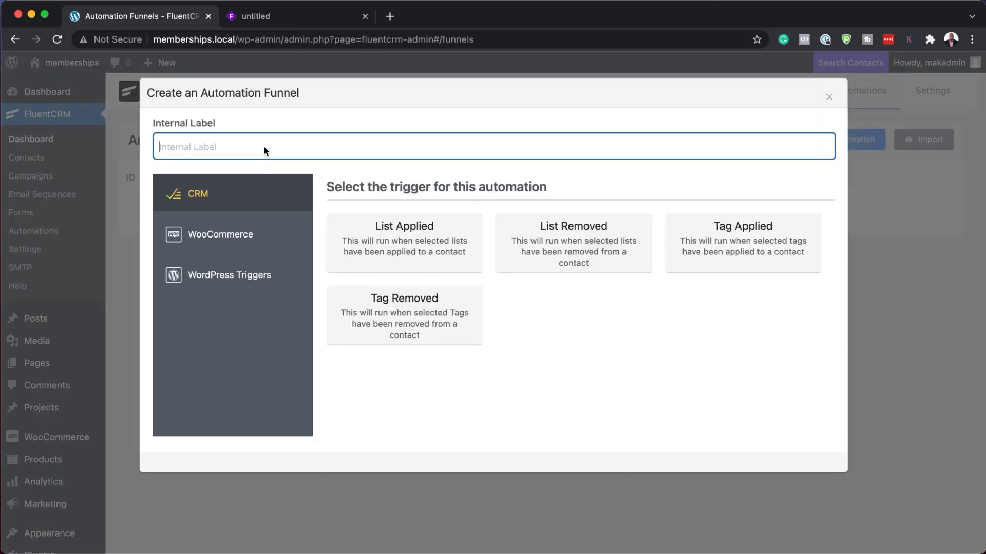
{"action": "type", "text": "Refunded"}
{"action": "left_click", "coordinate": [258, 244]}
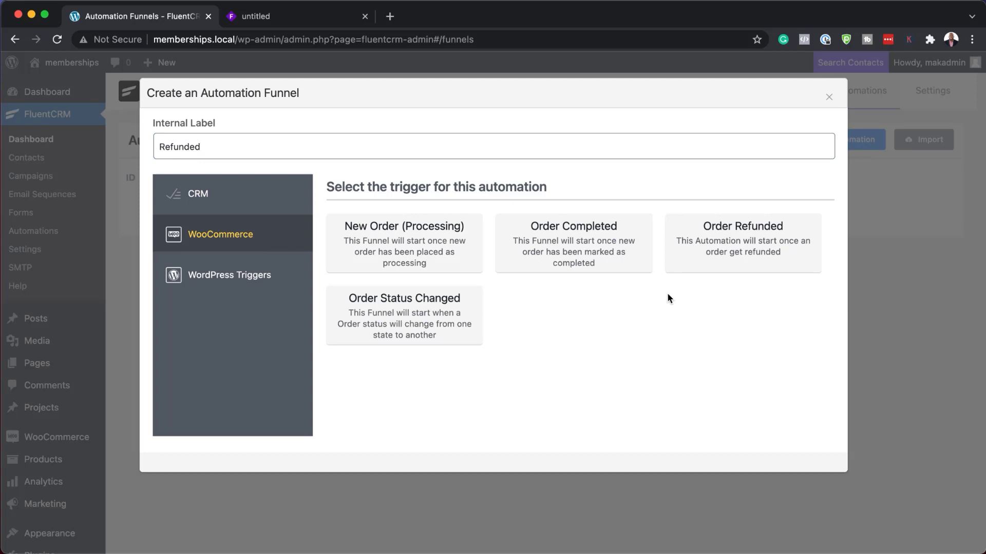
{"action": "left_click", "coordinate": [734, 242]}
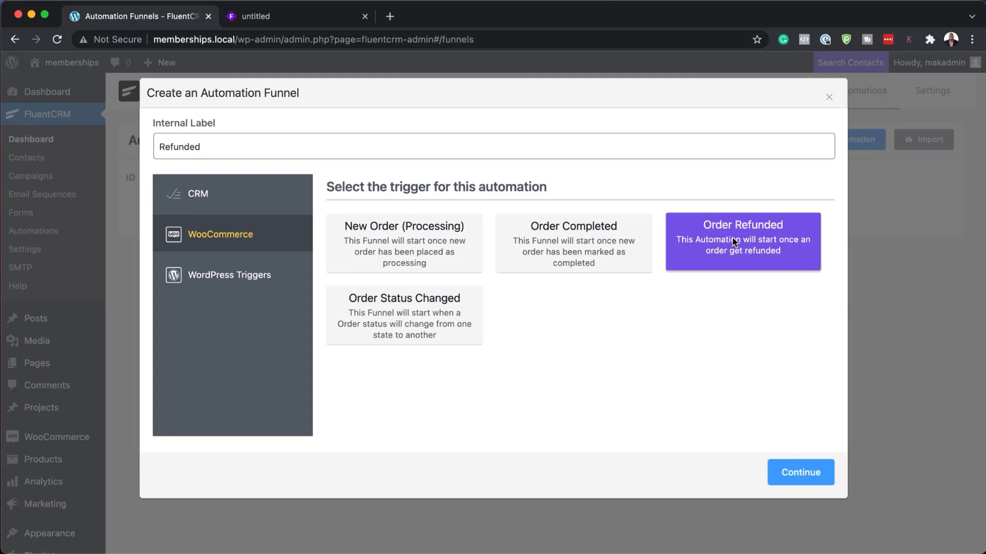
{"action": "left_click", "coordinate": [803, 471]}
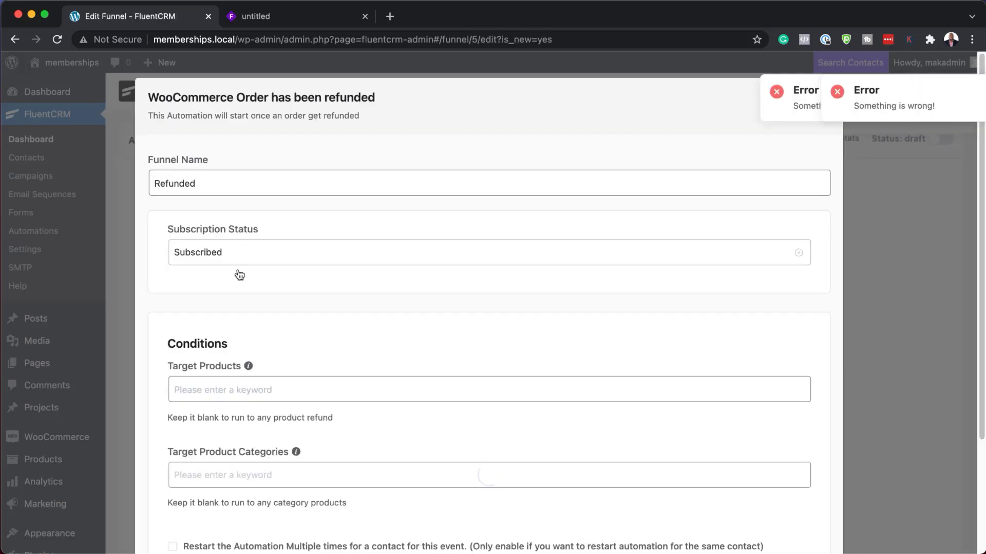
{"action": "scroll", "coordinate": [357, 342], "scroll_direction": "down", "scroll_amount": 3}
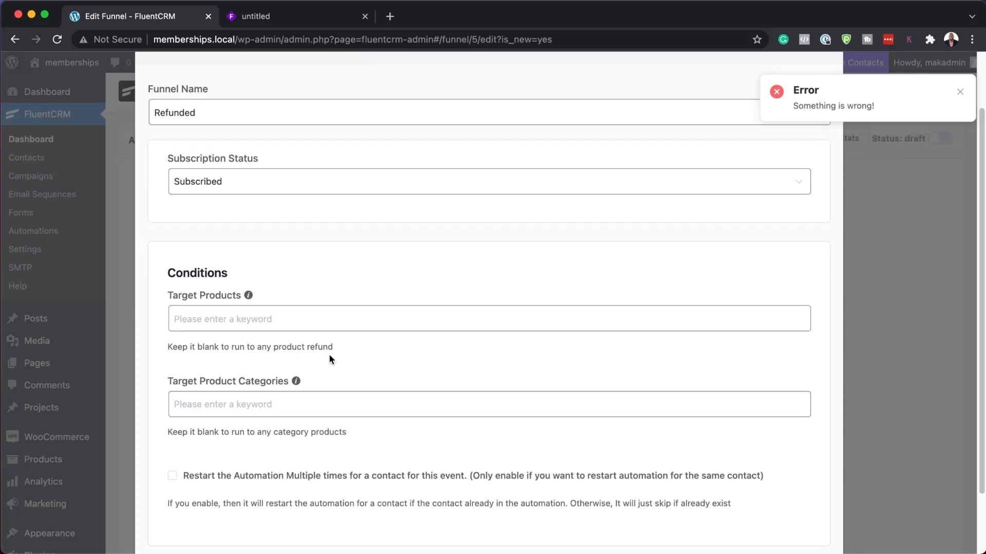
{"action": "scroll", "coordinate": [347, 353], "scroll_direction": "down", "scroll_amount": 2}
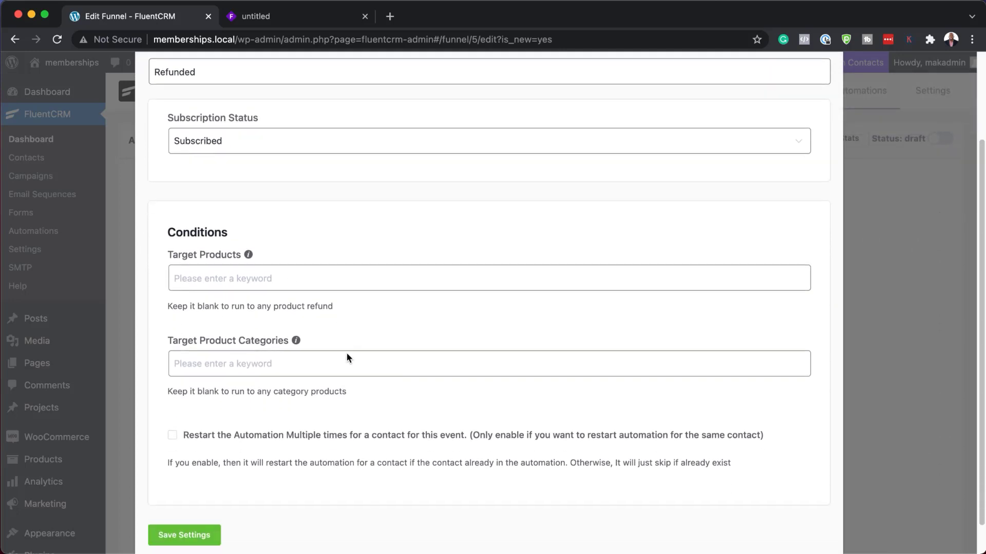
{"action": "scroll", "coordinate": [347, 358], "scroll_direction": "down", "scroll_amount": 2}
{"action": "left_click", "coordinate": [193, 505]}
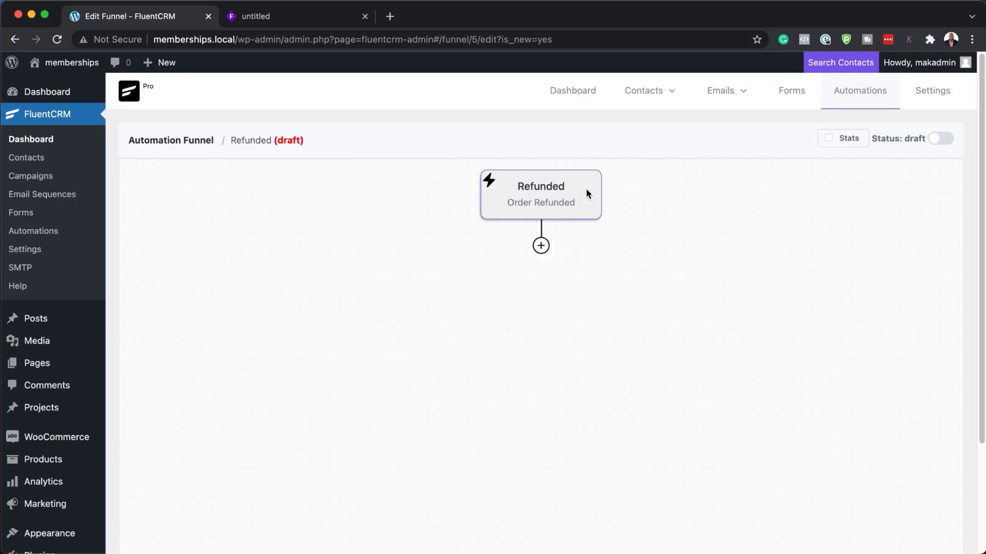
- Add an Apply Tag step after the Refunded trigger with the refunded tag selected
{"action": "left_click", "coordinate": [541, 246]}
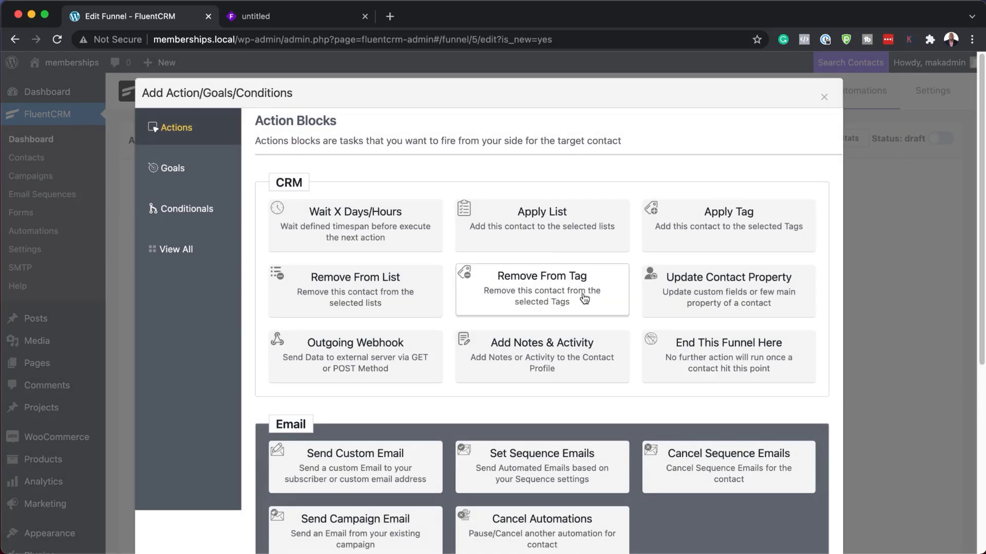
{"action": "left_click", "coordinate": [741, 215]}
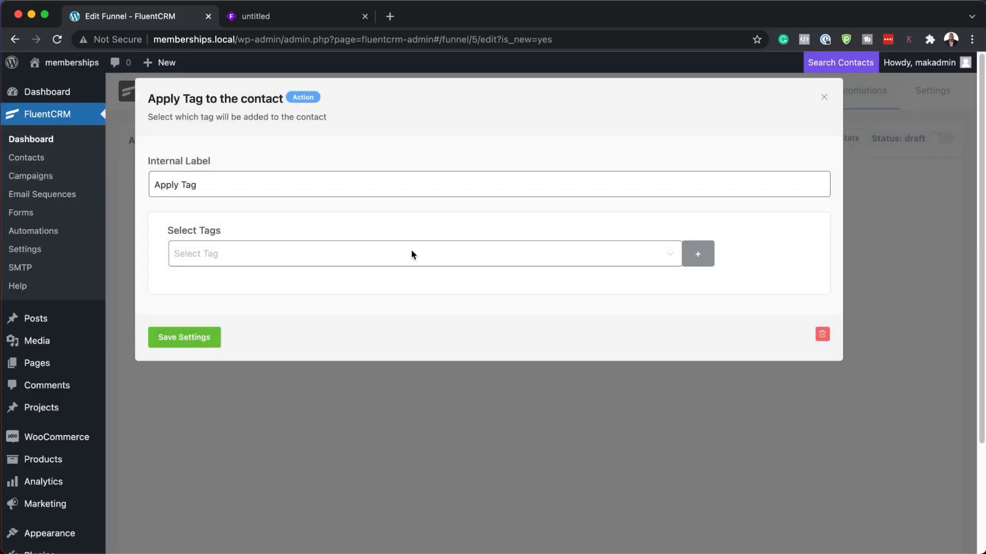
{"action": "left_click", "coordinate": [333, 255]}
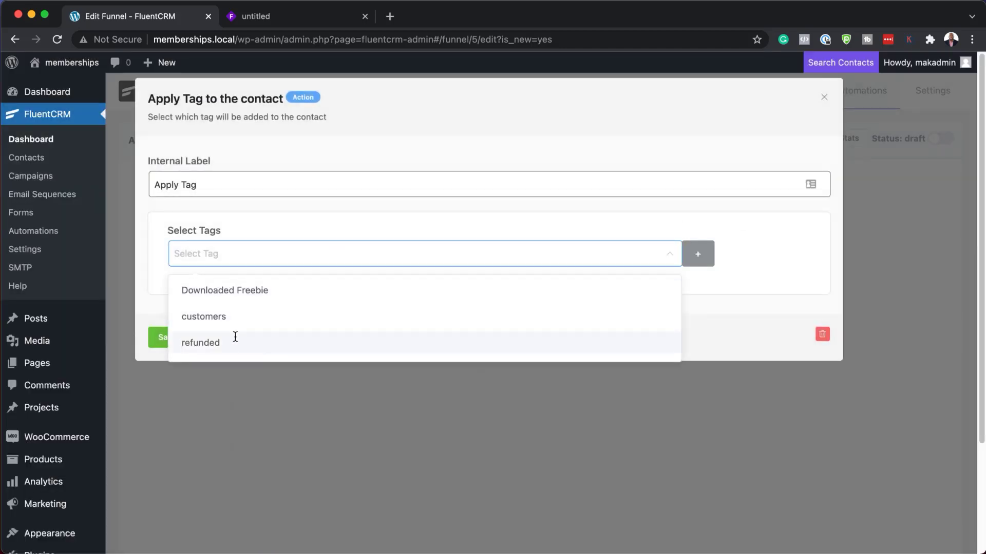
{"action": "left_click", "coordinate": [226, 345]}
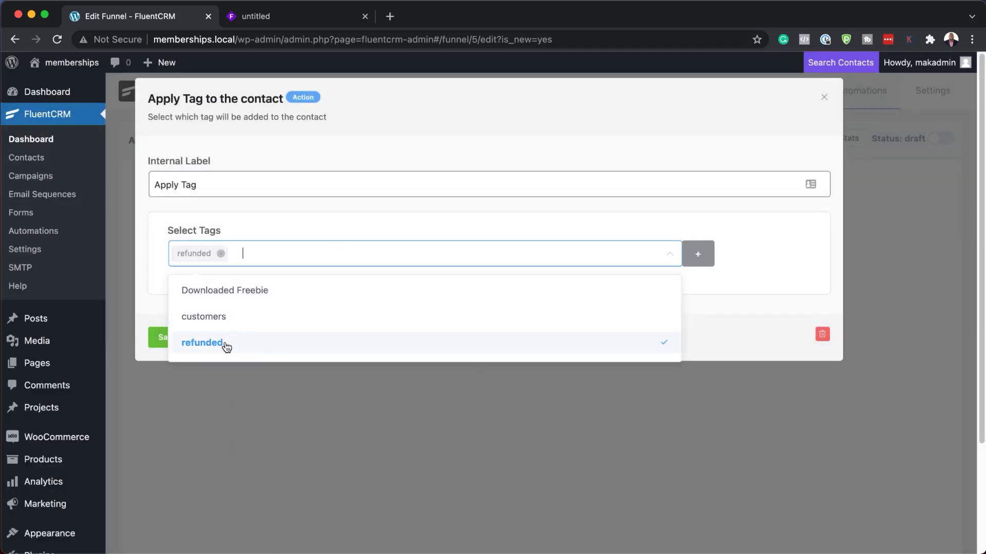
- Save the Apply Tag step, then add and save a Remove From Tag step for customers
{"action": "left_click", "coordinate": [154, 339]}
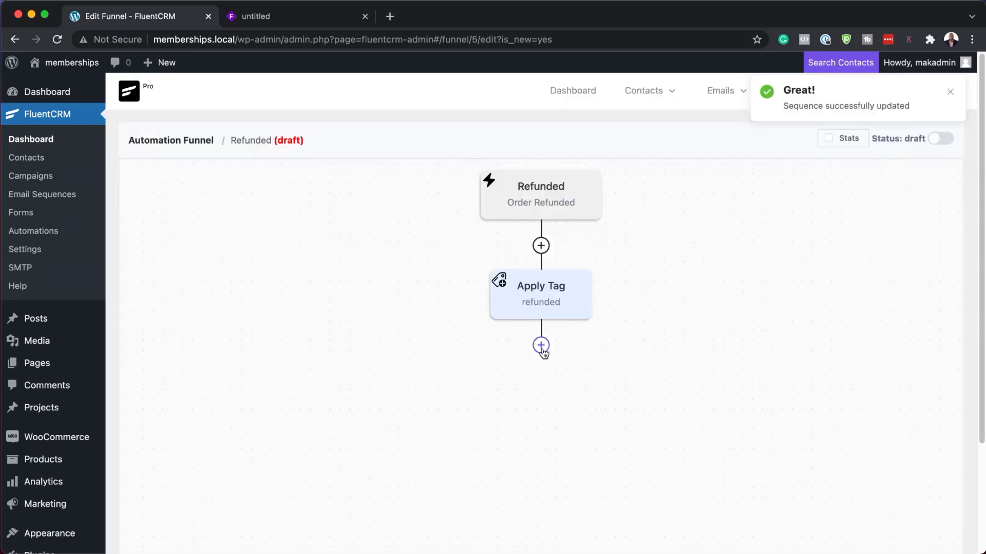
{"action": "left_click", "coordinate": [541, 346]}
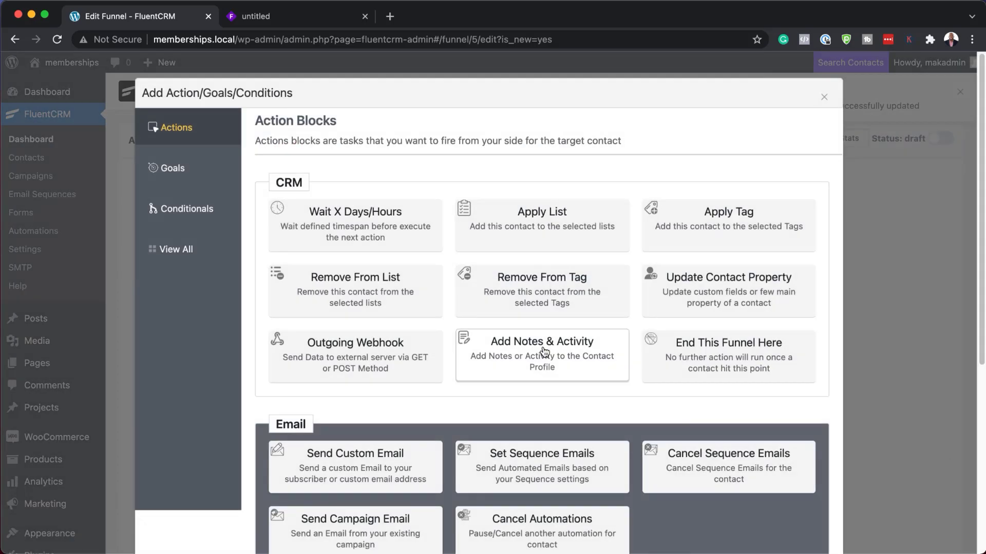
{"action": "left_click", "coordinate": [565, 280]}
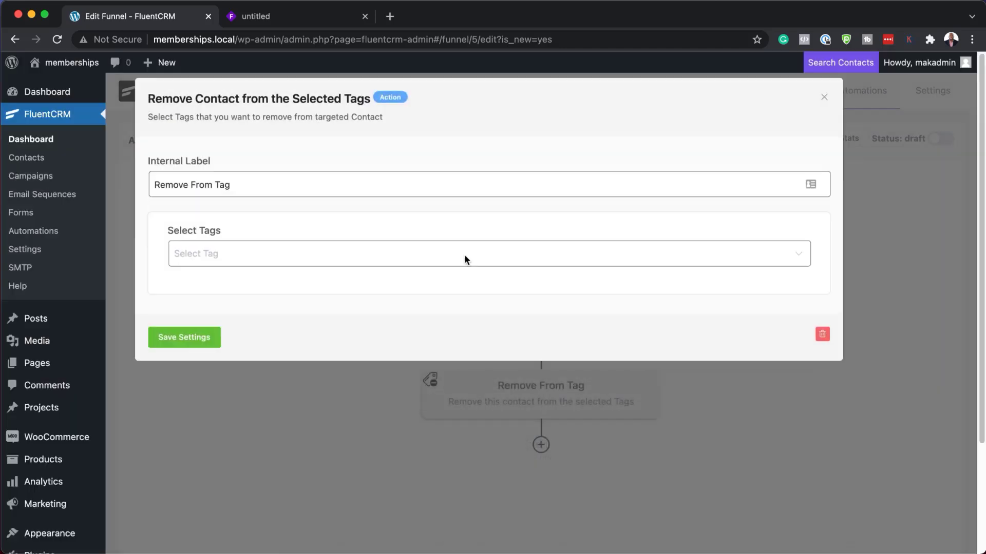
{"action": "left_click", "coordinate": [323, 253]}
{"action": "left_click", "coordinate": [242, 321]}
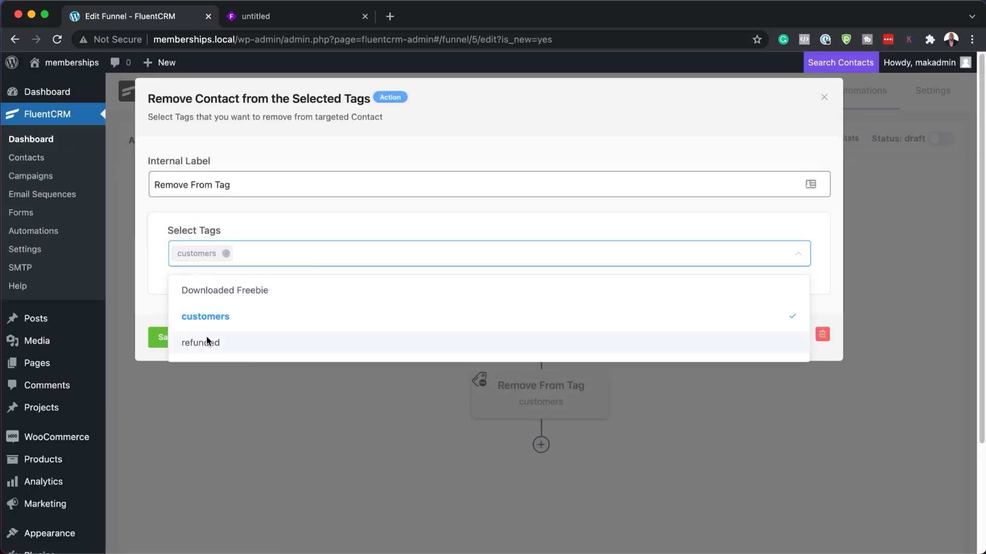
{"action": "left_click", "coordinate": [156, 339]}
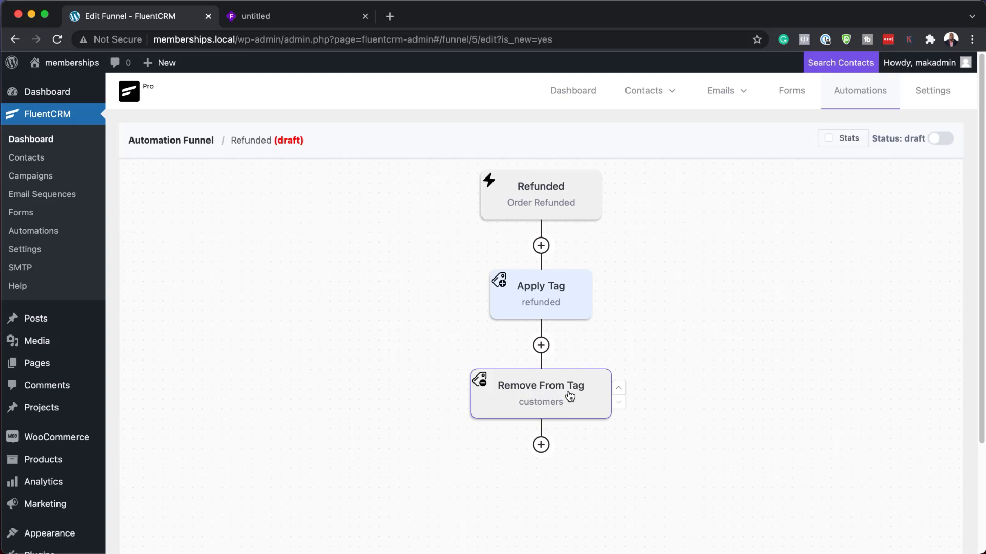
- Add and save a Send Custom Email step with subject 'Order has been refunded'
{"action": "left_click", "coordinate": [541, 445]}
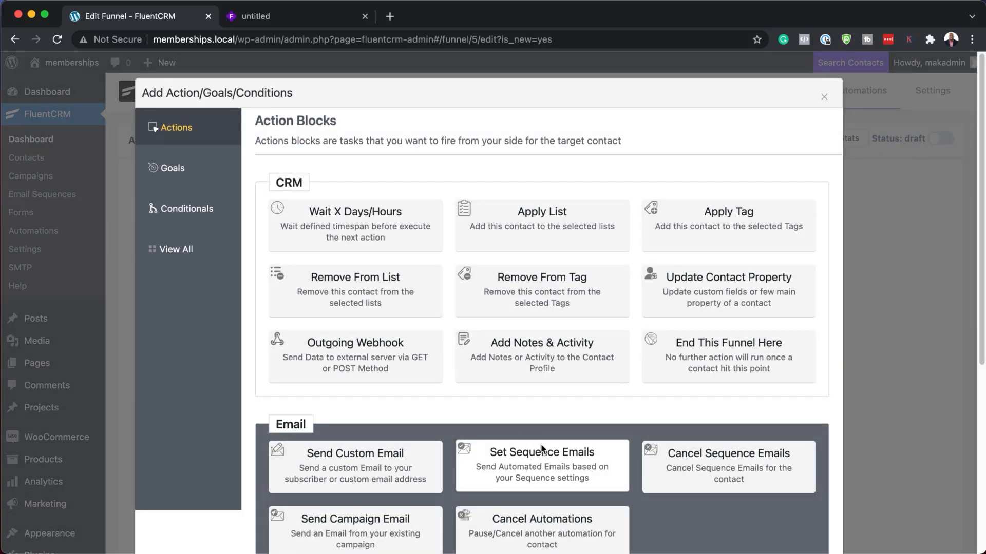
{"action": "left_click", "coordinate": [394, 469]}
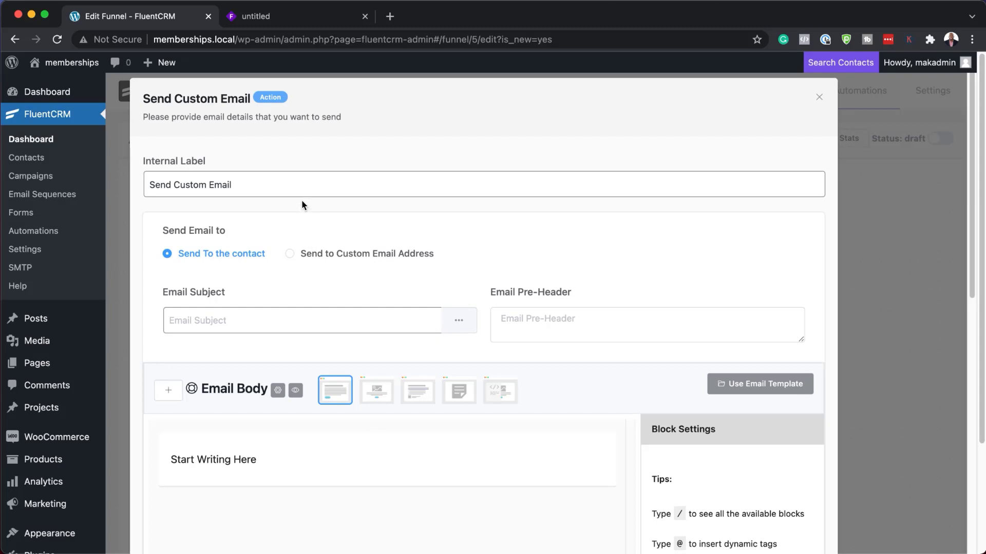
{"action": "left_click", "coordinate": [247, 322]}
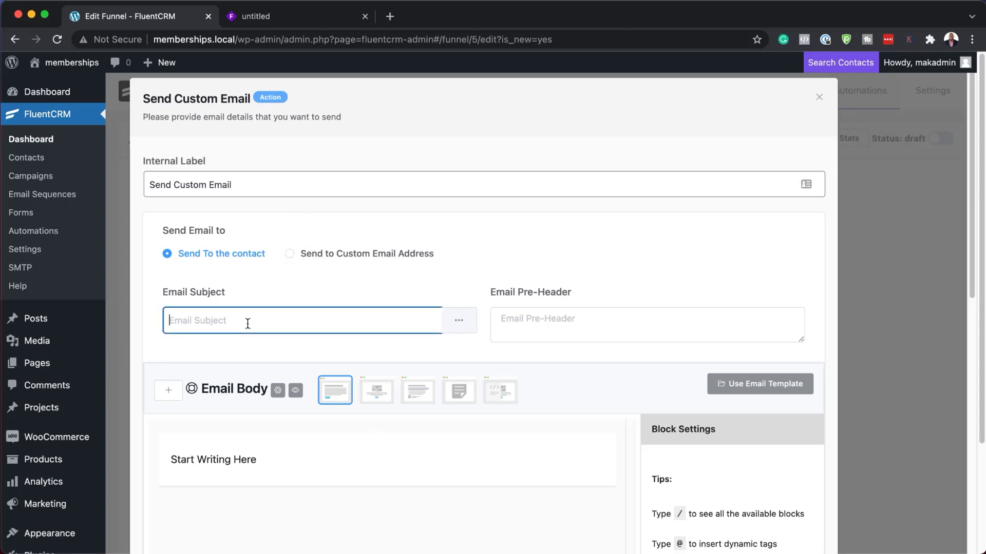
{"action": "type", "text": "Order Has been refunded"}
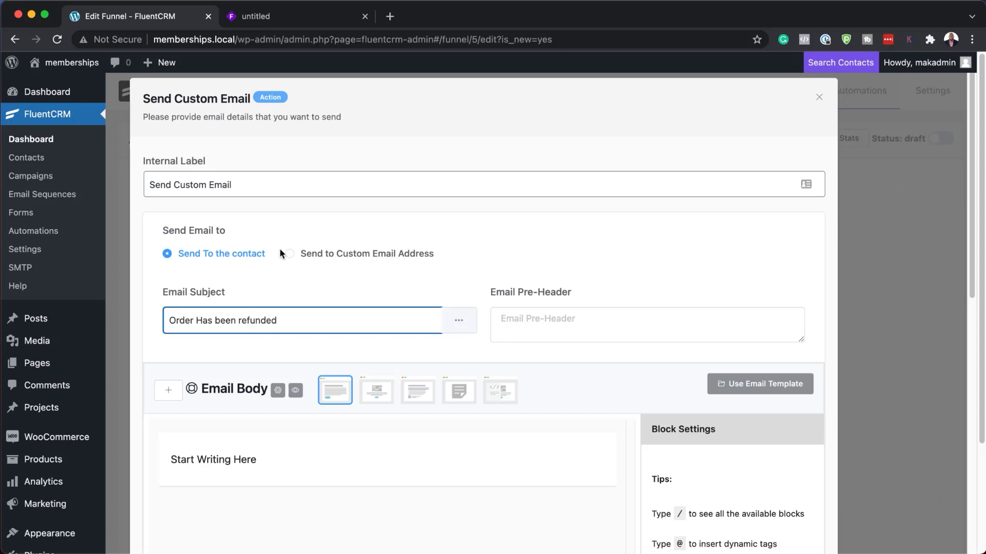
{"action": "left_click", "coordinate": [202, 321]}
{"action": "key", "text": "BackSpace"}
{"action": "type", "text": "h"}
{"action": "left_click", "coordinate": [260, 461]}
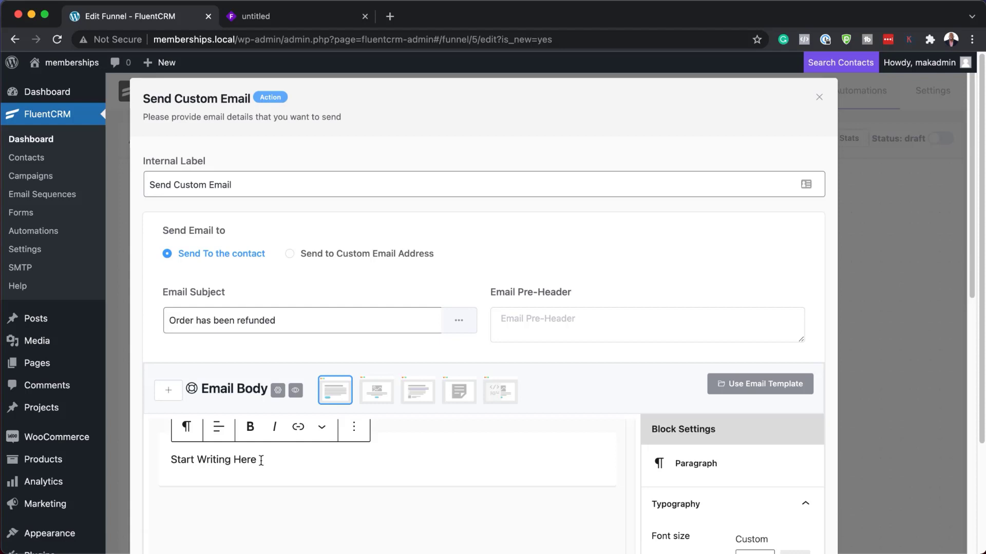
{"action": "scroll", "coordinate": [561, 370], "scroll_direction": "down", "scroll_amount": 10}
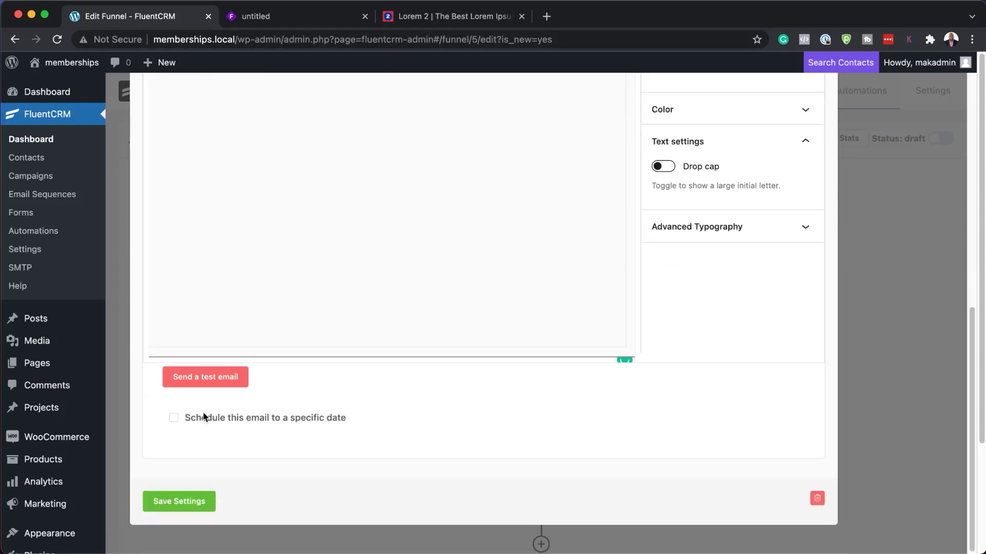
{"action": "left_click", "coordinate": [175, 505]}
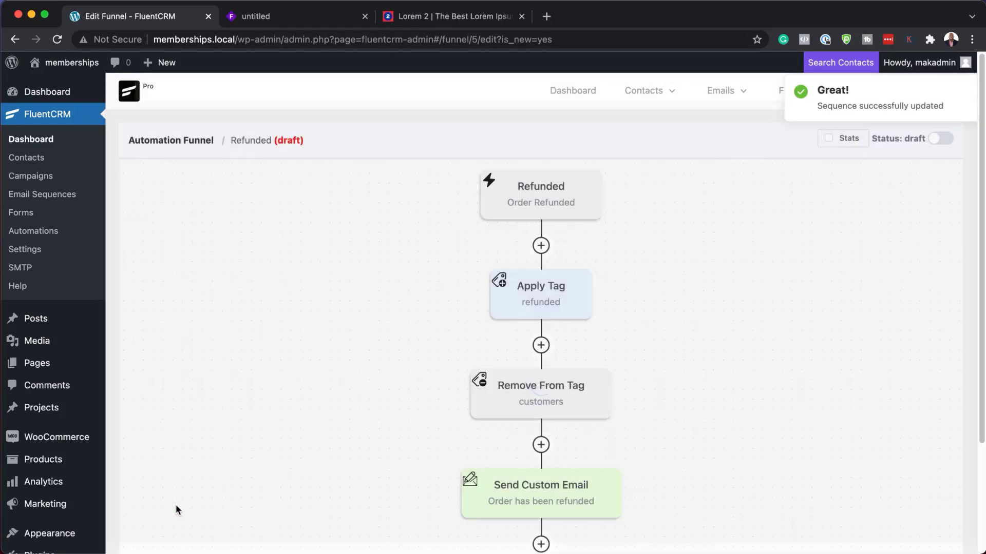
- Review the Refunded funnel's steps and switch its status from draft to published
{"action": "scroll", "coordinate": [737, 431], "scroll_direction": "down", "scroll_amount": 2}
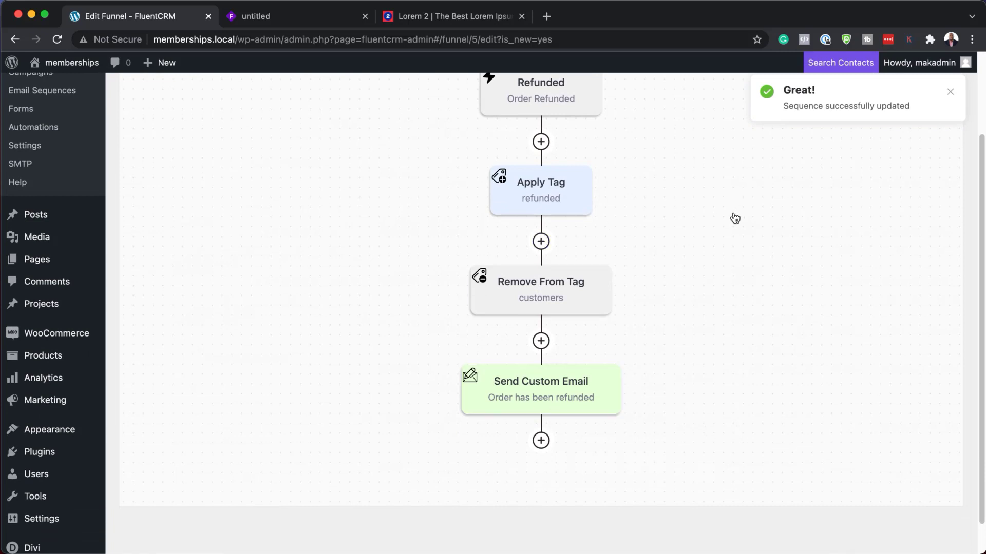
{"action": "scroll", "coordinate": [734, 259], "scroll_direction": "up", "scroll_amount": 3}
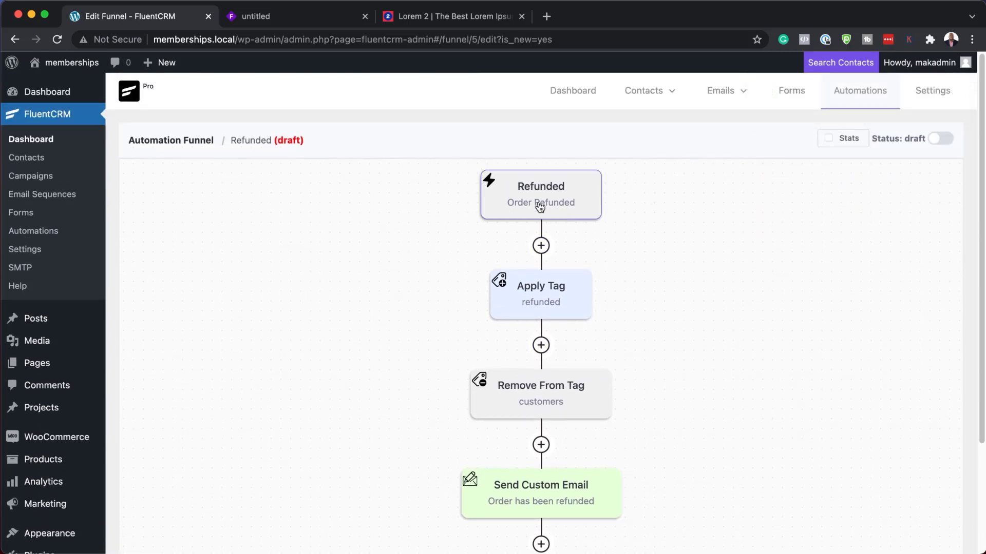
{"action": "mouse_move", "coordinate": [510, 291]}
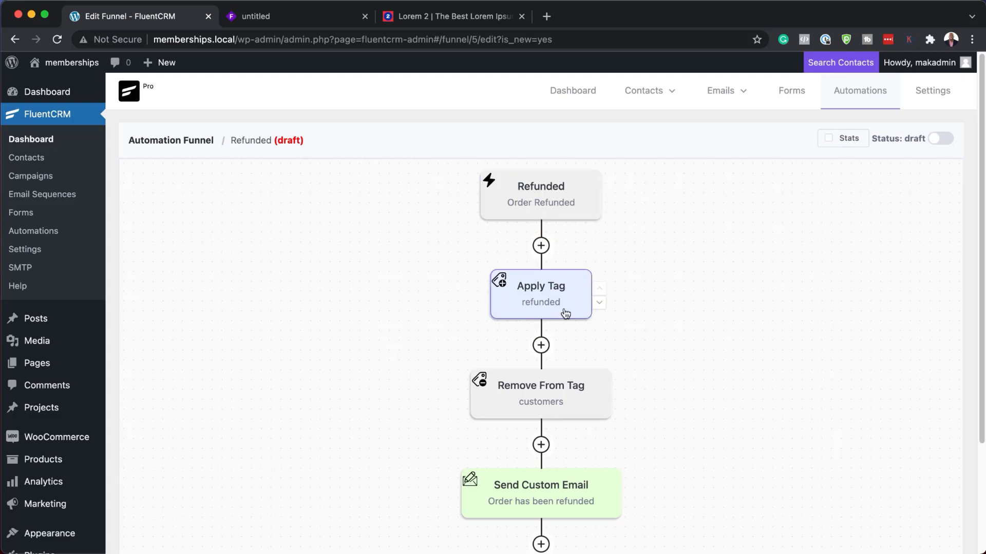
{"action": "mouse_move", "coordinate": [556, 398]}
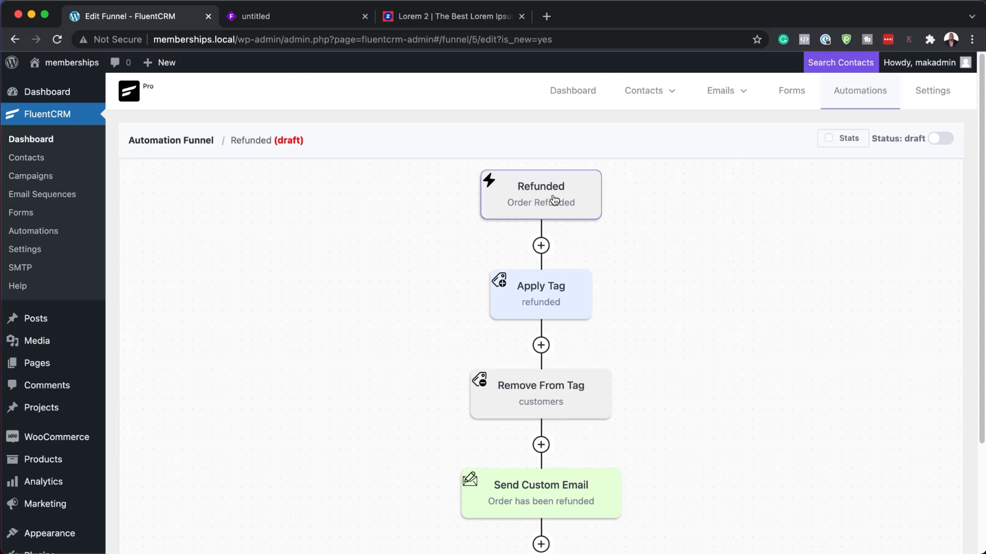
{"action": "scroll", "coordinate": [570, 347], "scroll_direction": "down", "scroll_amount": 2}
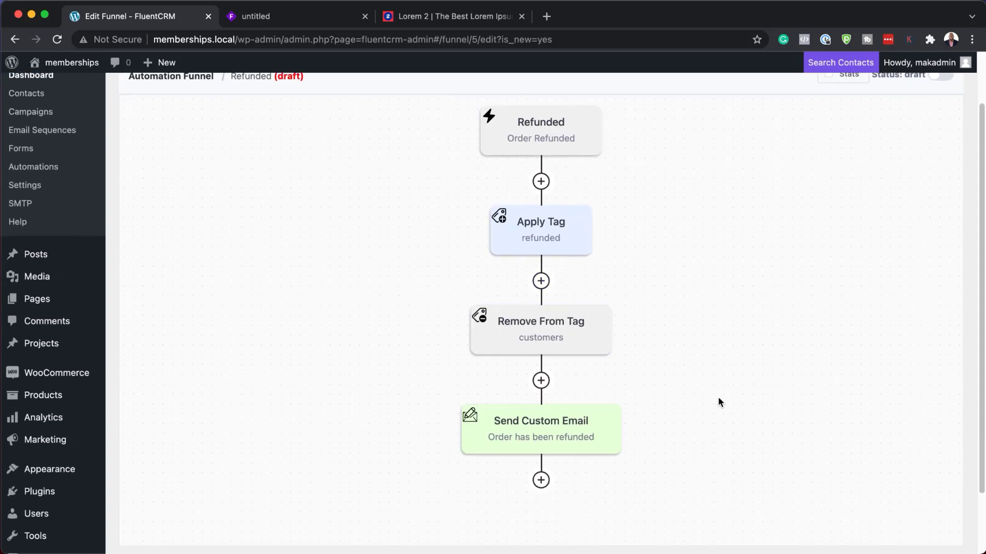
{"action": "scroll", "coordinate": [750, 377], "scroll_direction": "up", "scroll_amount": 2}
{"action": "scroll", "coordinate": [749, 377], "scroll_direction": "up", "scroll_amount": 1}
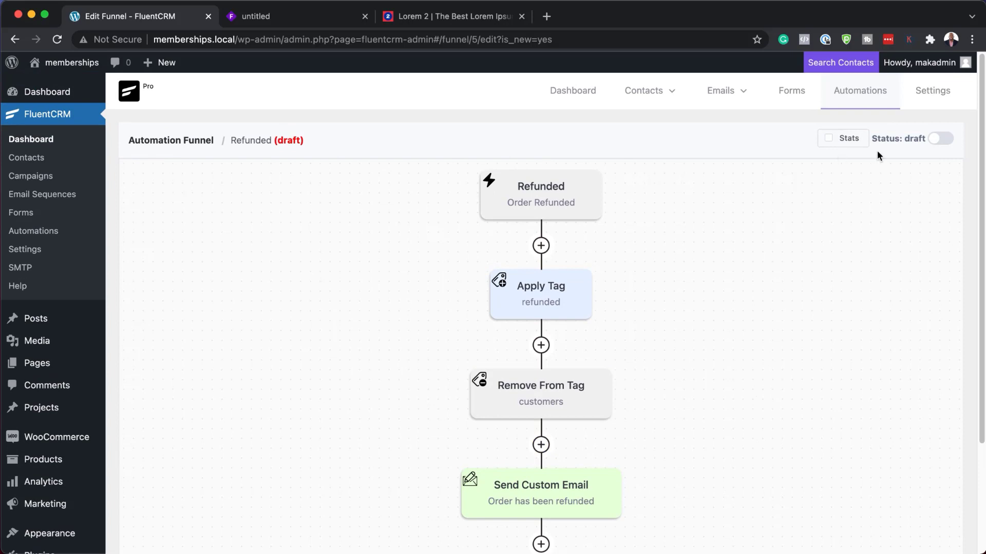
{"action": "left_click", "coordinate": [949, 138]}
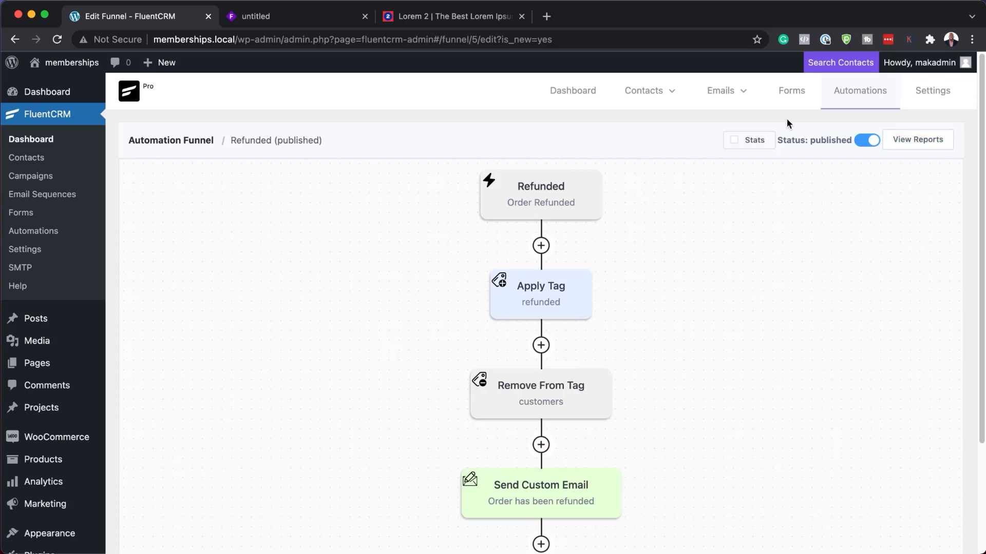
- Start a new automation with the WooCommerce Order Completed trigger
{"action": "left_click", "coordinate": [862, 93]}
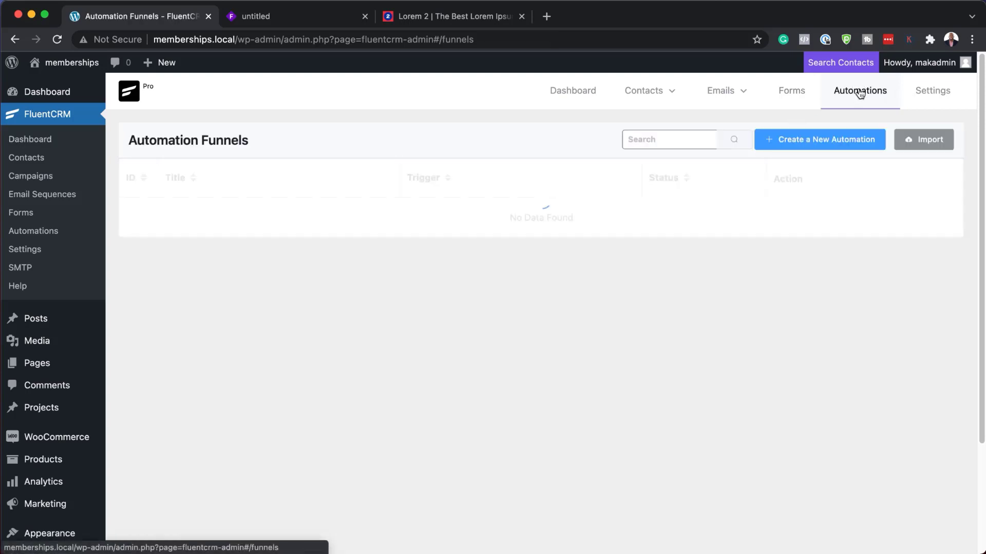
{"action": "left_click", "coordinate": [814, 140]}
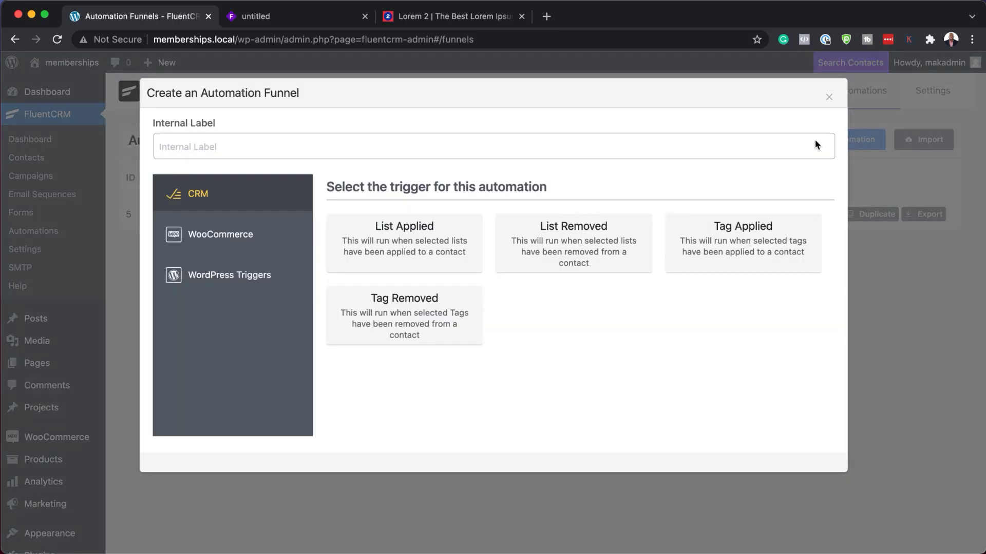
{"action": "left_click", "coordinate": [265, 243]}
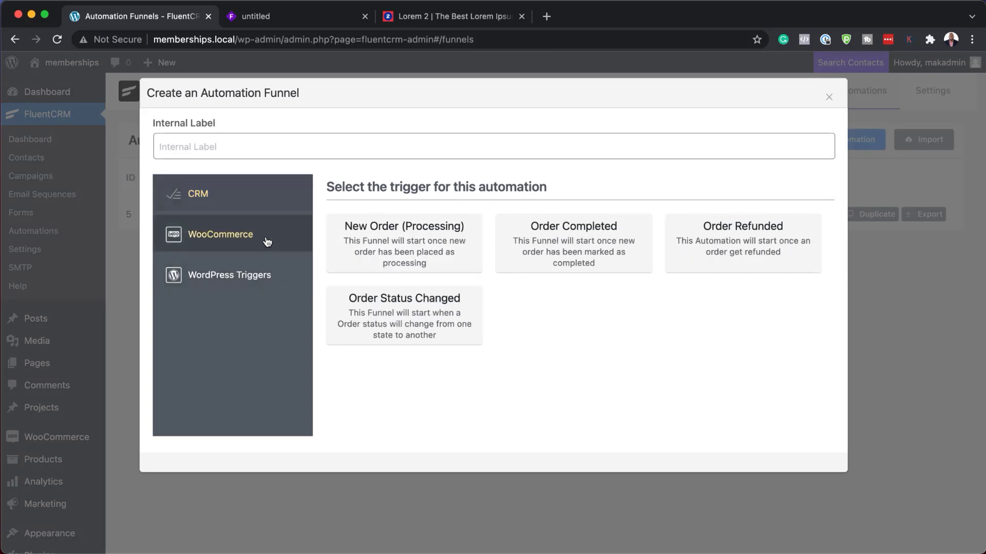
{"action": "left_click", "coordinate": [564, 253]}
{"action": "left_click", "coordinate": [779, 468]}
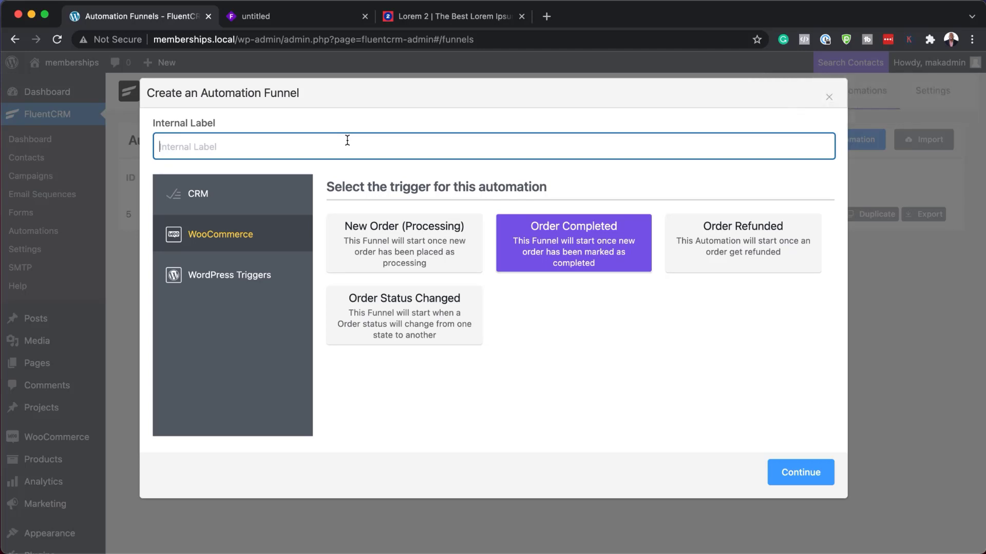
- Label the funnel 'New Customers' and save its trigger settings
{"action": "type", "text": "New Customers"}
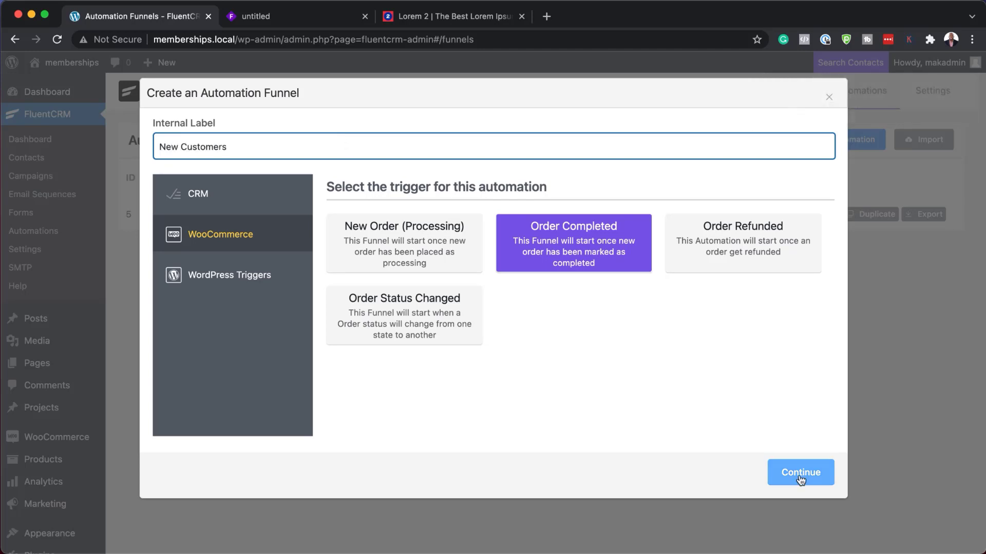
{"action": "left_click", "coordinate": [800, 478]}
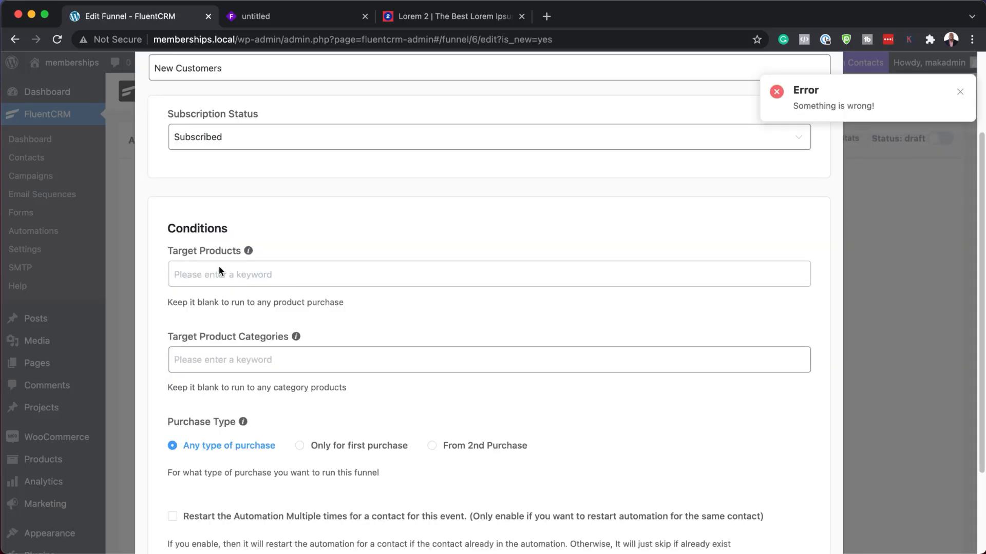
{"action": "scroll", "coordinate": [357, 358], "scroll_direction": "down", "scroll_amount": 3}
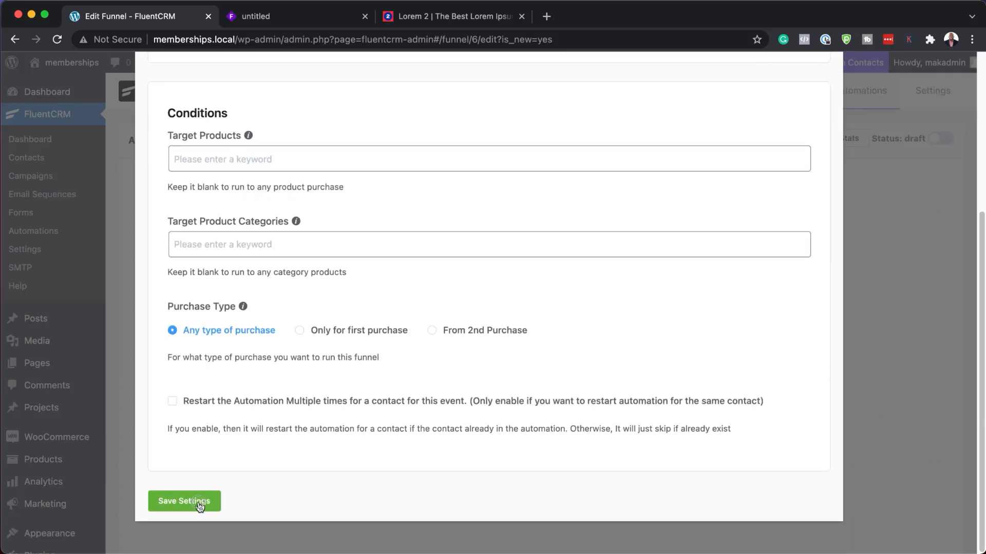
{"action": "left_click", "coordinate": [200, 503]}
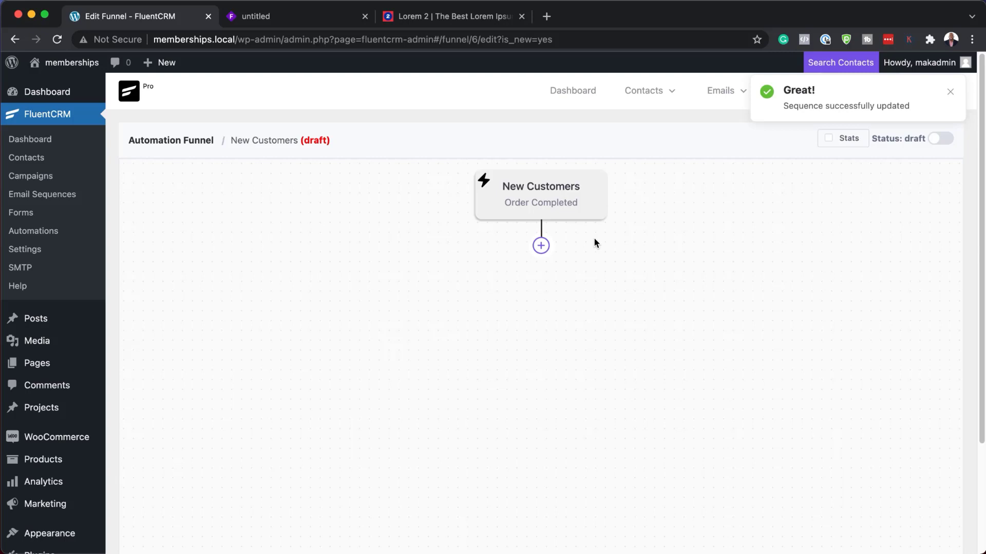
- Add a Send Custom Email step with subject 'Thank you' and pasted sample body text
{"action": "left_click", "coordinate": [541, 246]}
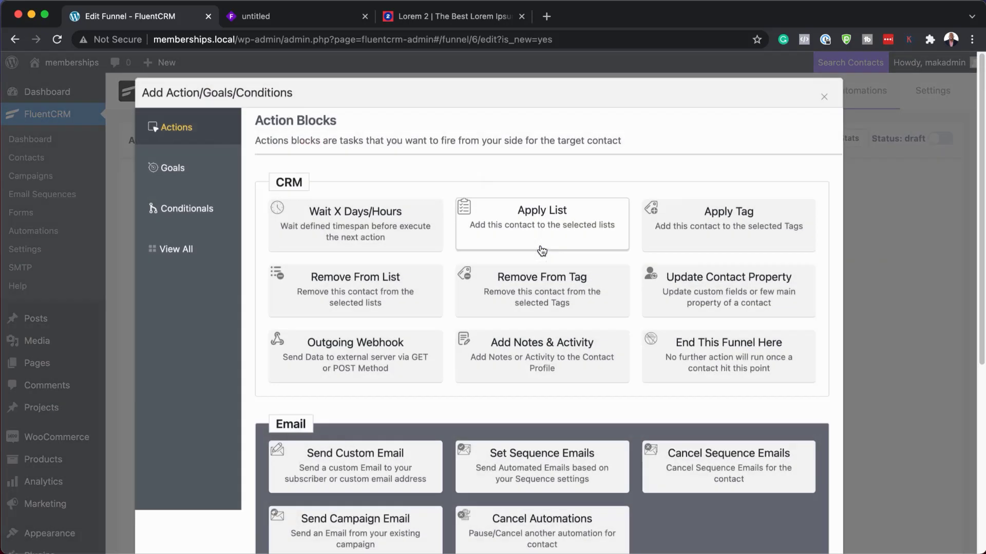
{"action": "left_click", "coordinate": [376, 467]}
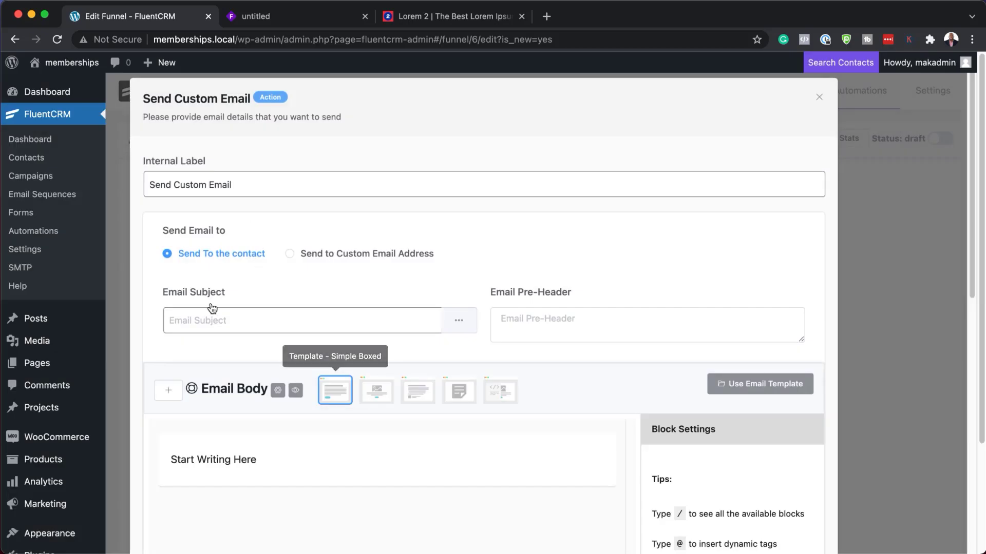
{"action": "left_click", "coordinate": [205, 318]}
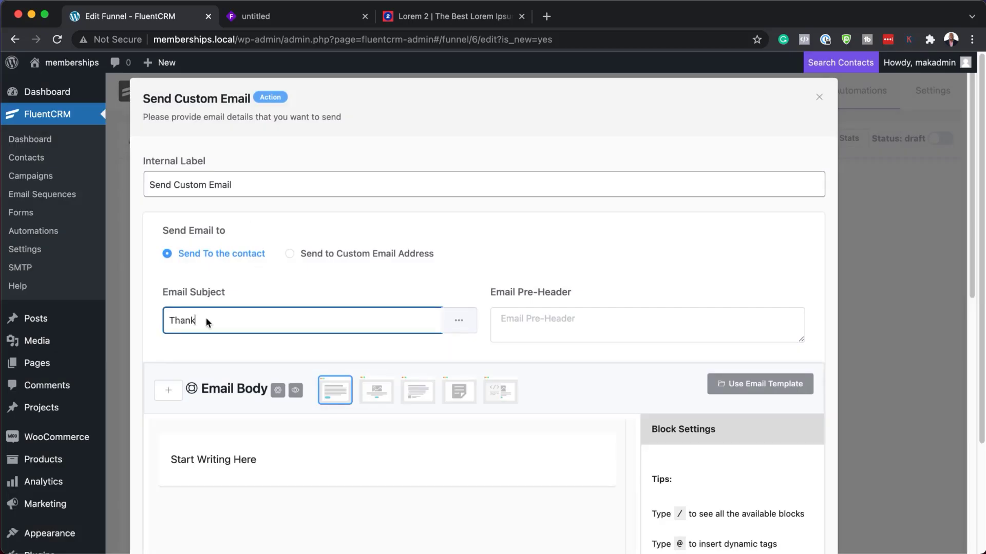
{"action": "type", "text": "Thank you"}
{"action": "left_click", "coordinate": [264, 461]}
{"action": "triple_click", "coordinate": [264, 460]}
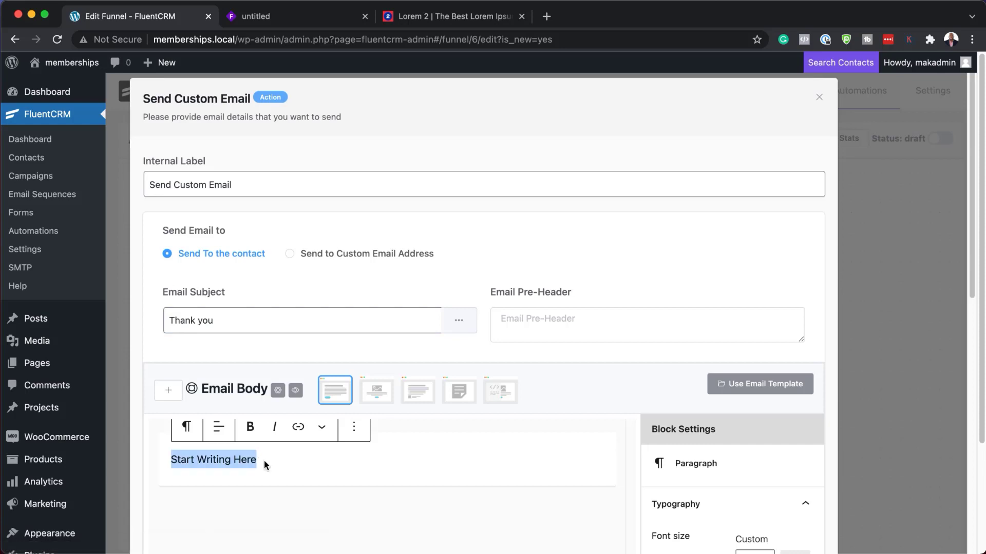
{"action": "key", "text": "super+v"}
- Rename the email step's label to 'Welcome email' and save it
{"action": "triple_click", "coordinate": [261, 188]}
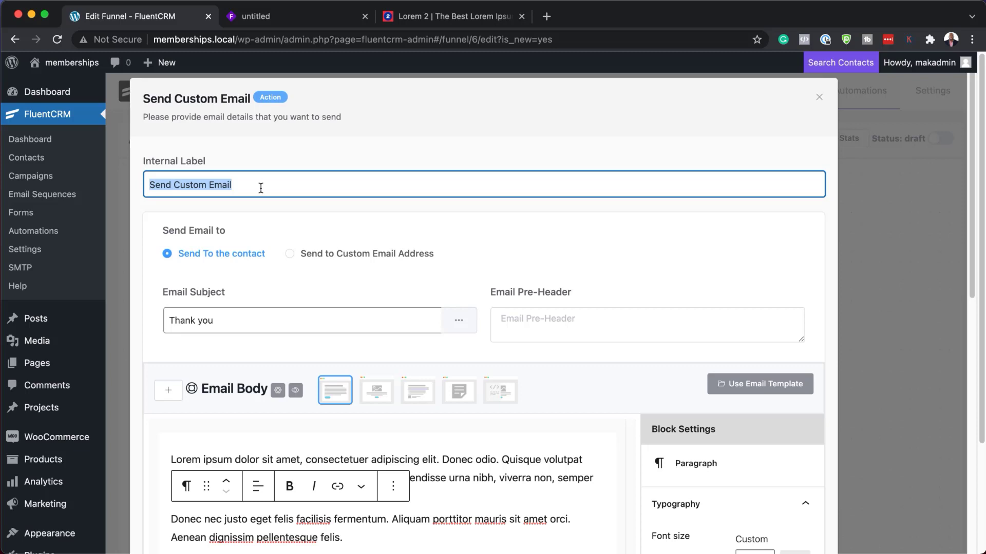
{"action": "type", "text": "Thank email"}
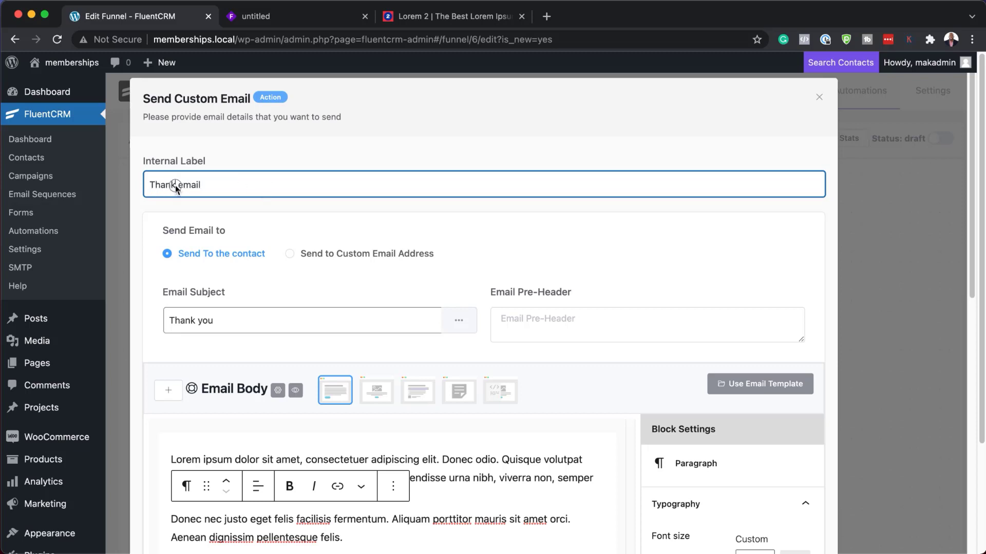
{"action": "left_click_drag", "start_coordinate": [175, 188], "coordinate": [129, 189]}
{"action": "type", "text": "Welcome"}
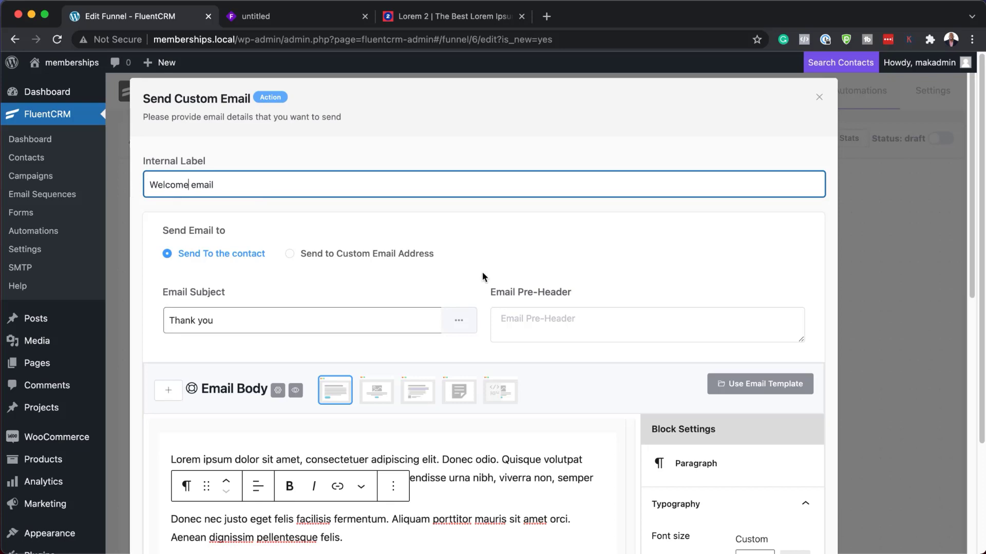
{"action": "scroll", "coordinate": [611, 237], "scroll_direction": "down", "scroll_amount": 5}
{"action": "scroll", "coordinate": [612, 295], "scroll_direction": "down", "scroll_amount": 6}
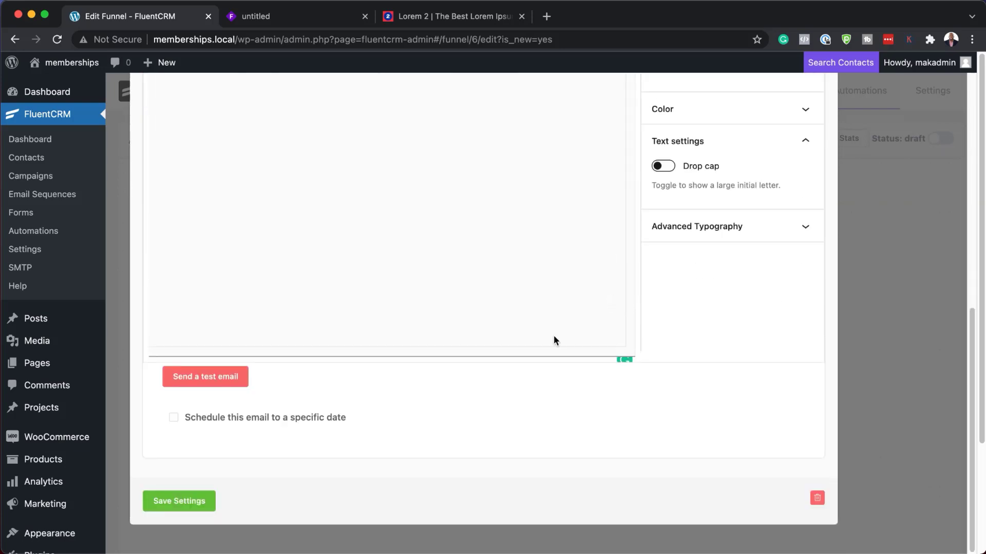
{"action": "left_click", "coordinate": [205, 504]}
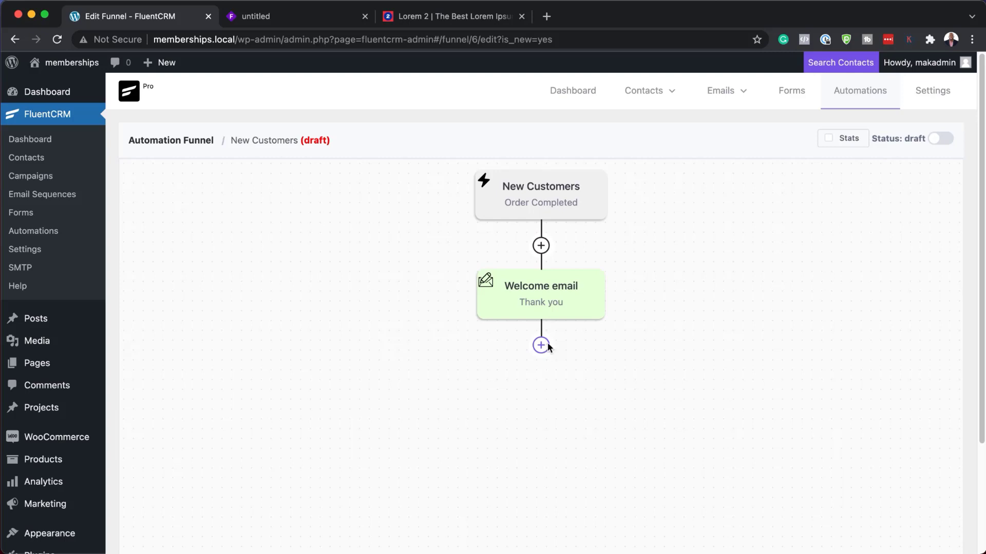
- Add a Wait 1 Days step below Welcome email, then set the funnel status to published
{"action": "left_click", "coordinate": [547, 346]}
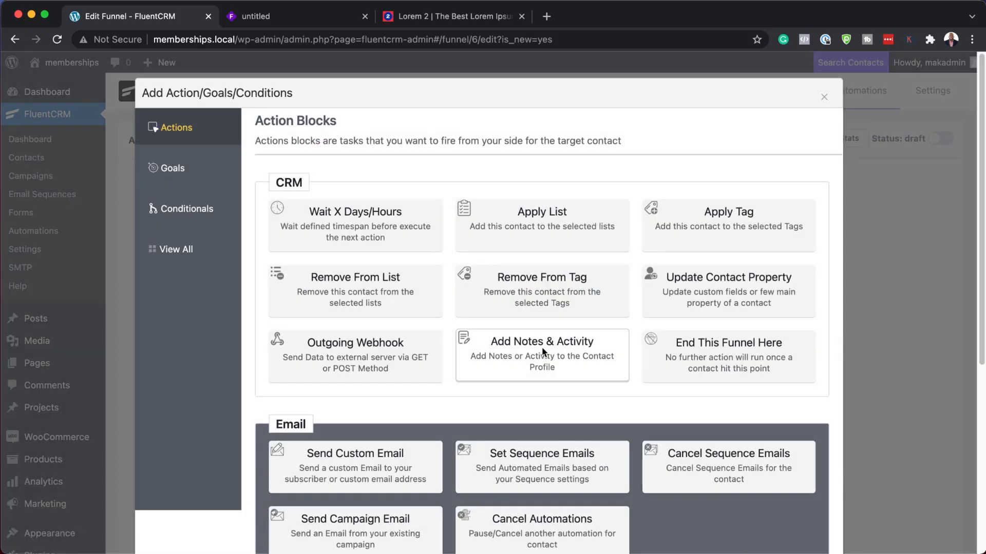
{"action": "scroll", "coordinate": [674, 227], "scroll_direction": "down", "scroll_amount": 1}
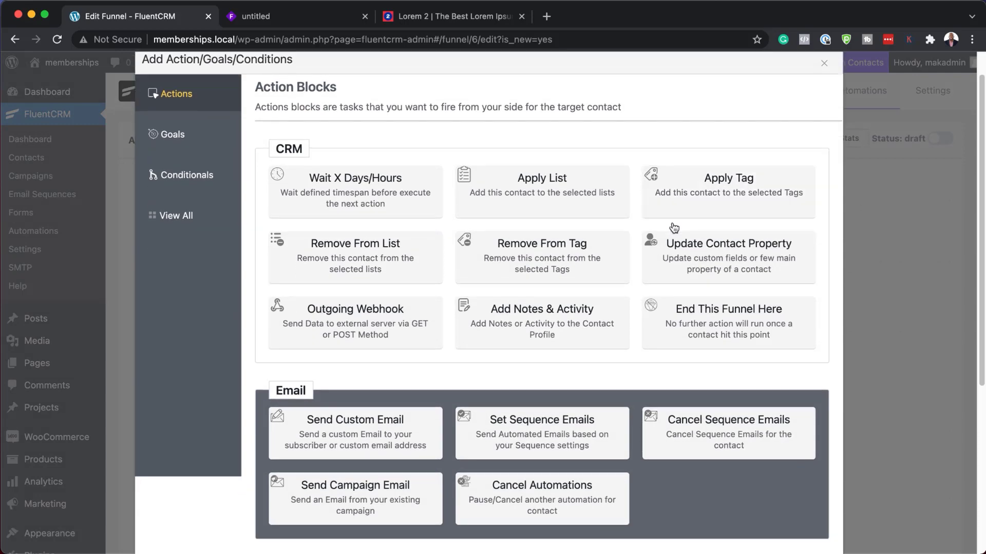
{"action": "scroll", "coordinate": [674, 227], "scroll_direction": "down", "scroll_amount": 1}
{"action": "left_click", "coordinate": [387, 179]}
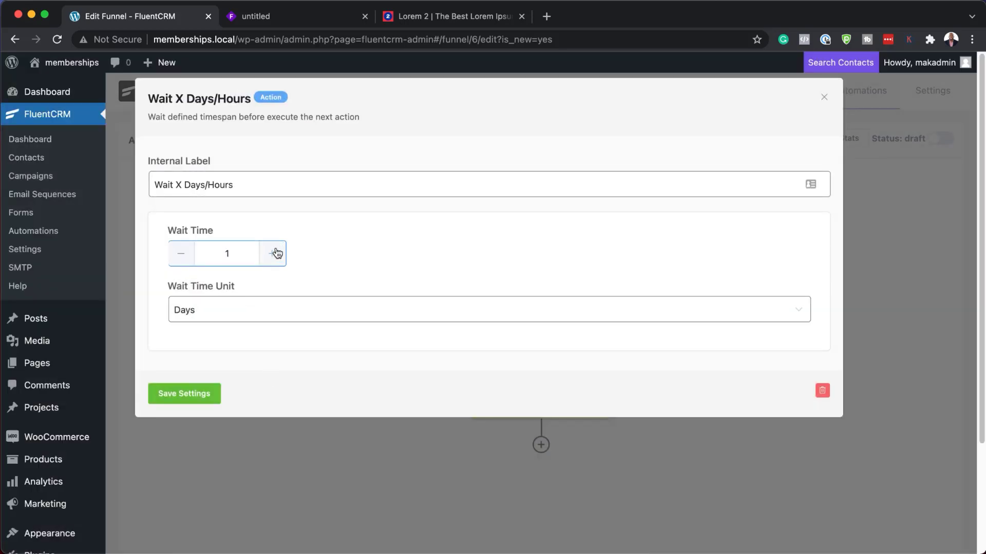
{"action": "left_click", "coordinate": [192, 394]}
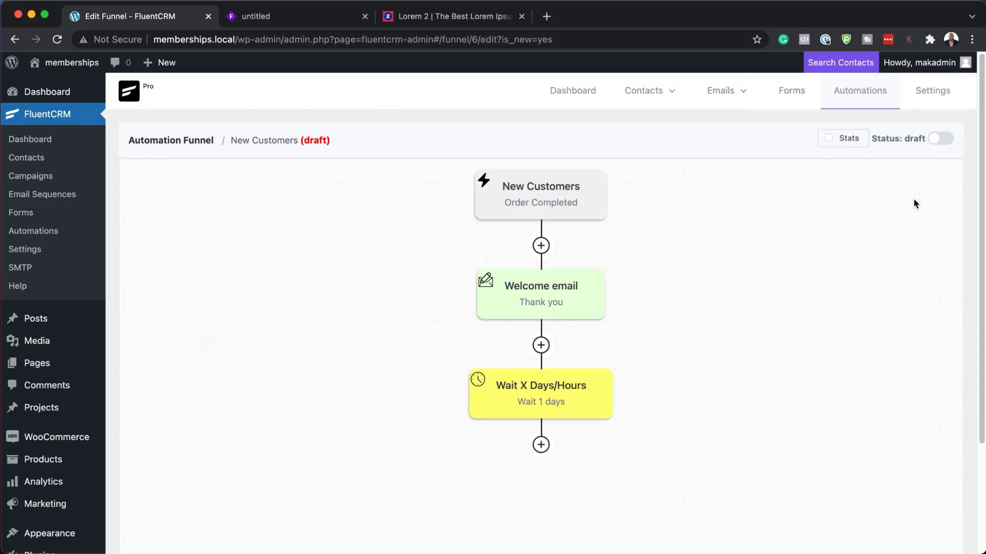
{"action": "left_click", "coordinate": [947, 139]}
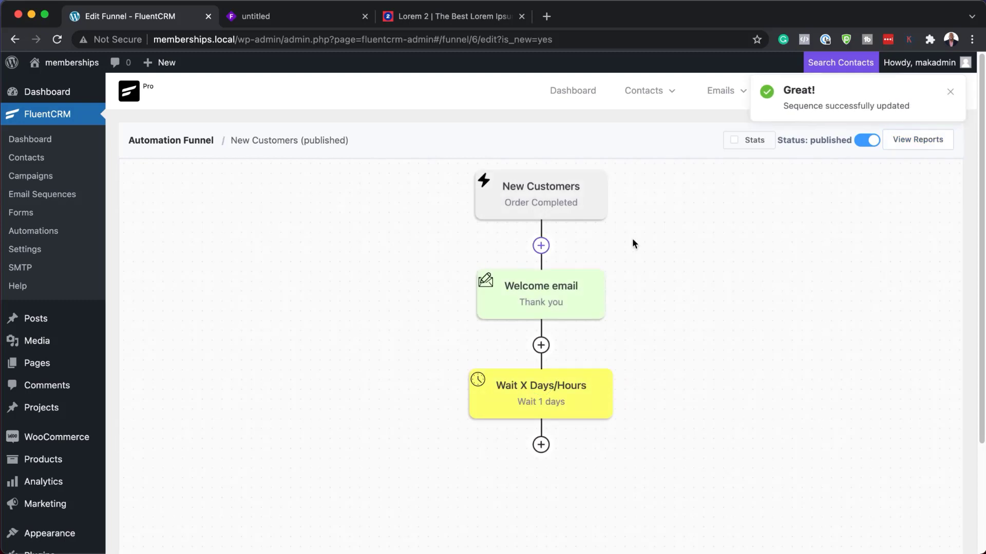
- Dismiss the success notice and enable Stats to show contact counts on Order Completed
{"action": "left_click", "coordinate": [949, 92]}
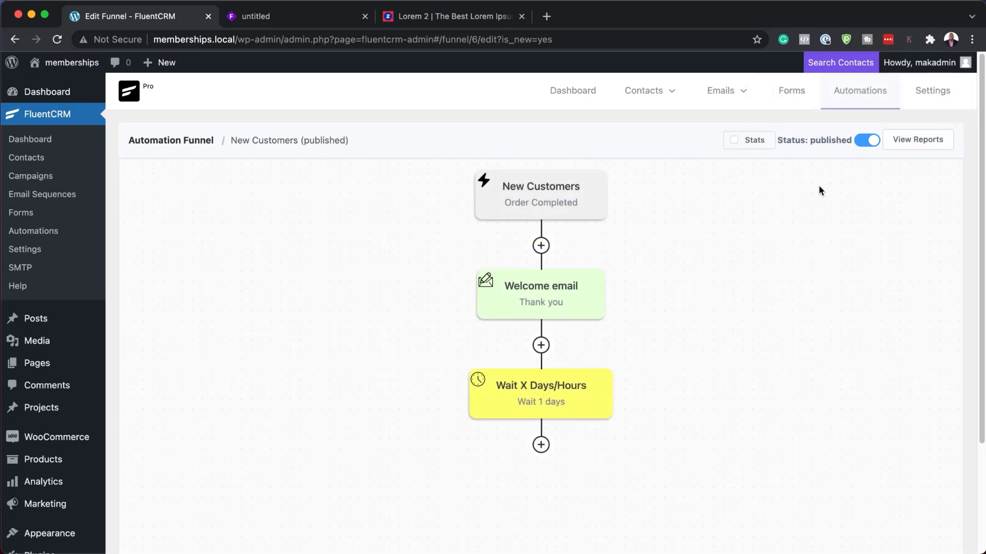
{"action": "left_click", "coordinate": [735, 141]}
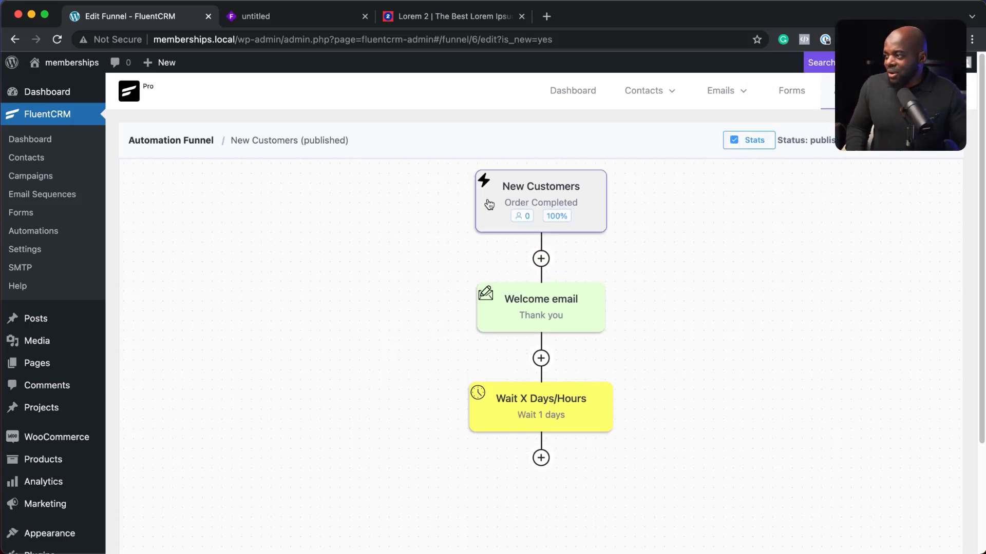